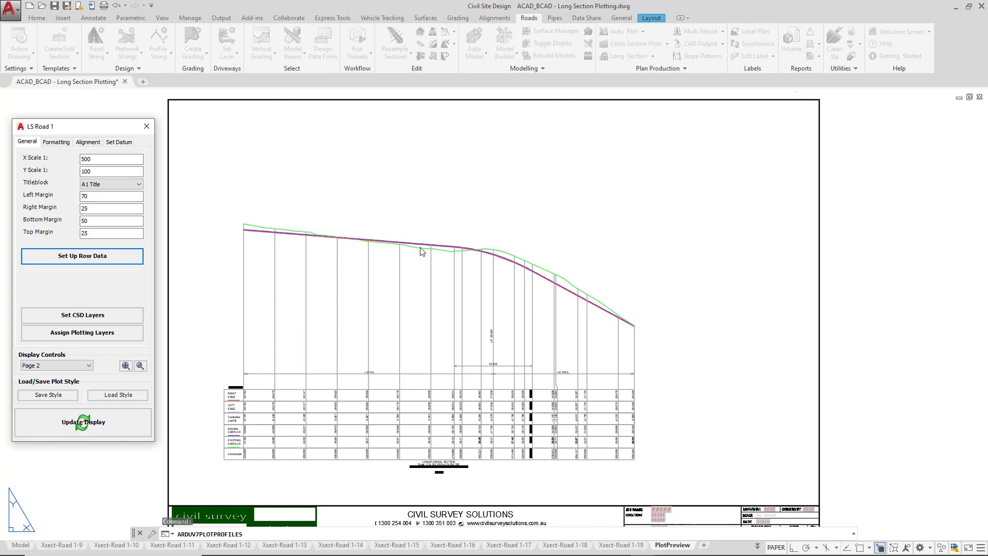
Display Page 1 of the long section and examine the sag curve and data bands up close.
left_click(63, 364)
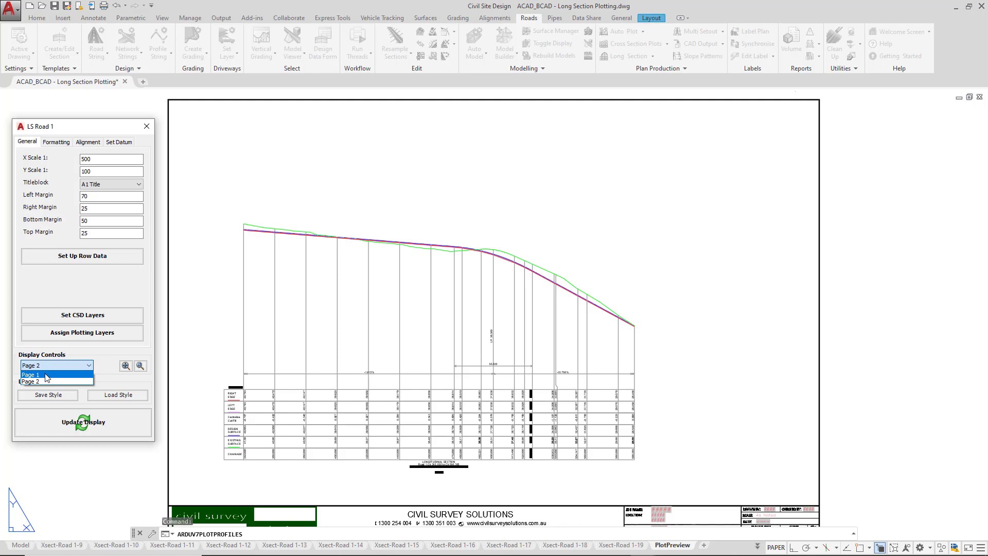
left_click(47, 375)
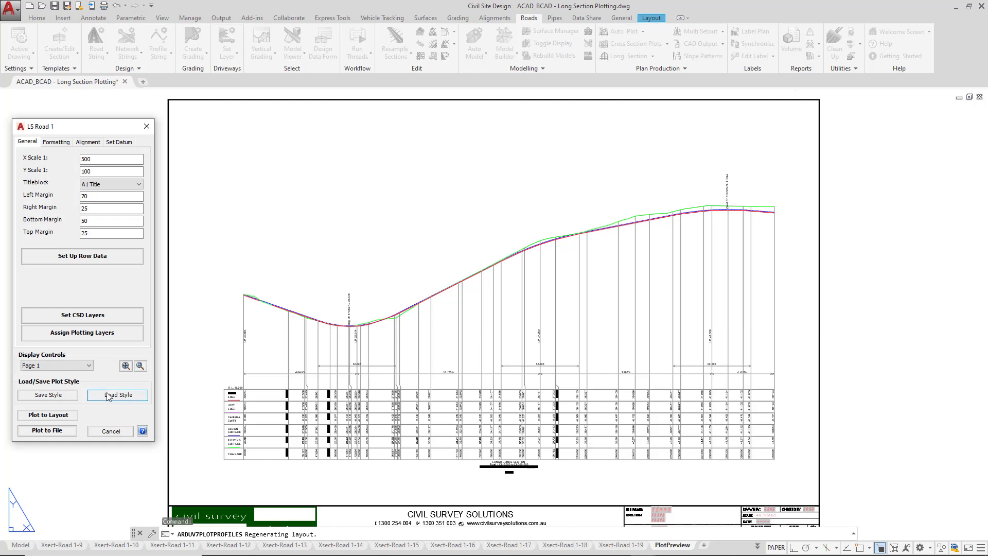
left_click(140, 366)
scroll(235, 402, "up", 4)
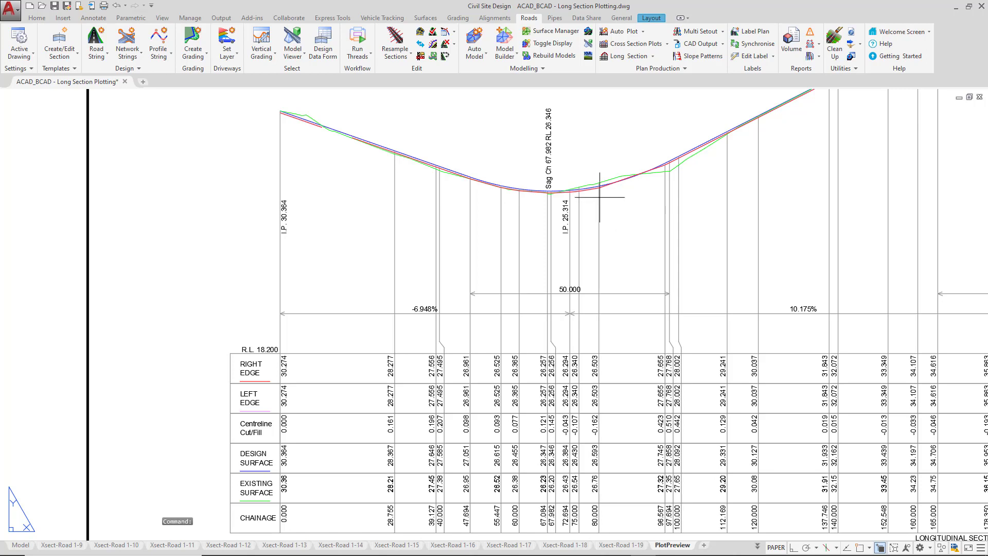
double_click(565, 201)
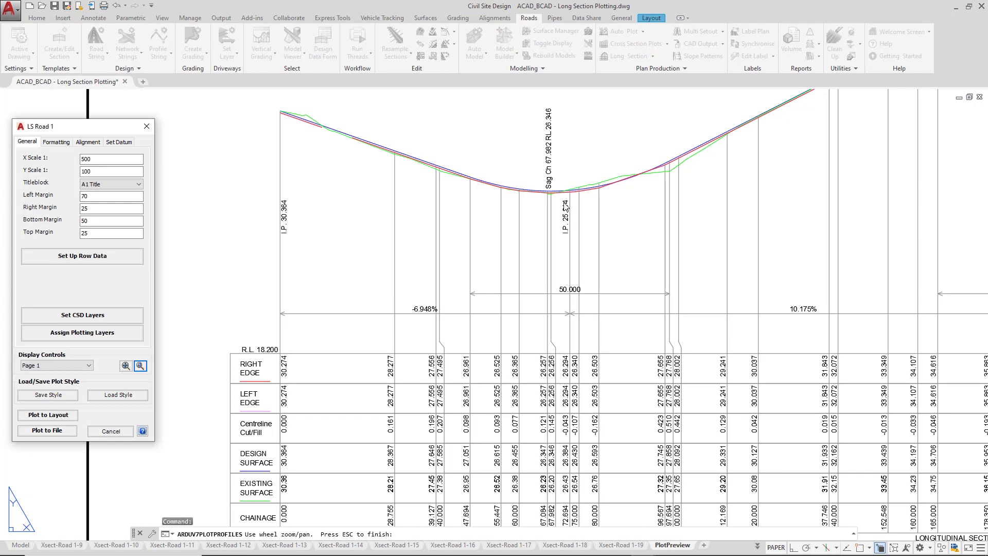
Open the row data setup and place its window clear of the long section's band headings.
left_click(99, 262)
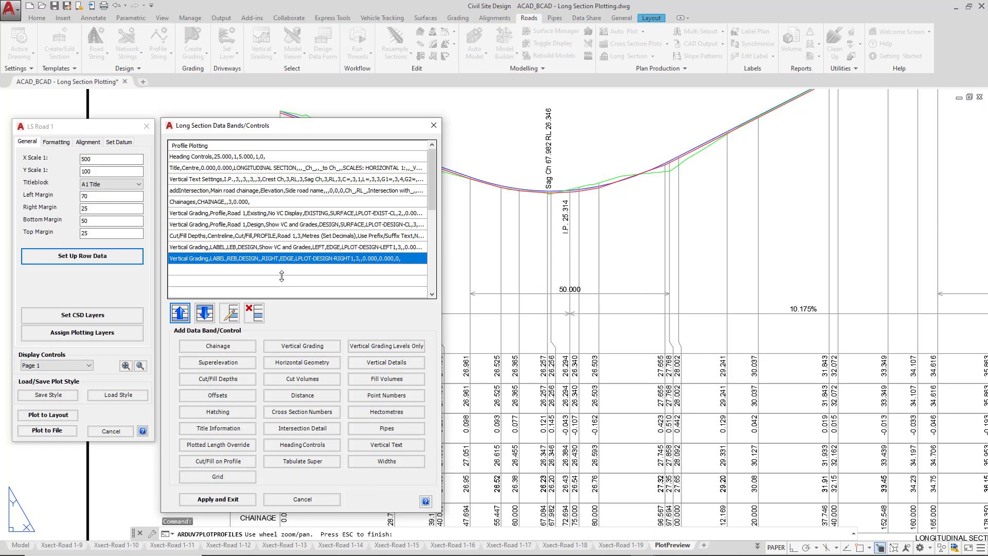
left_click_drag(313, 129, 314, 129)
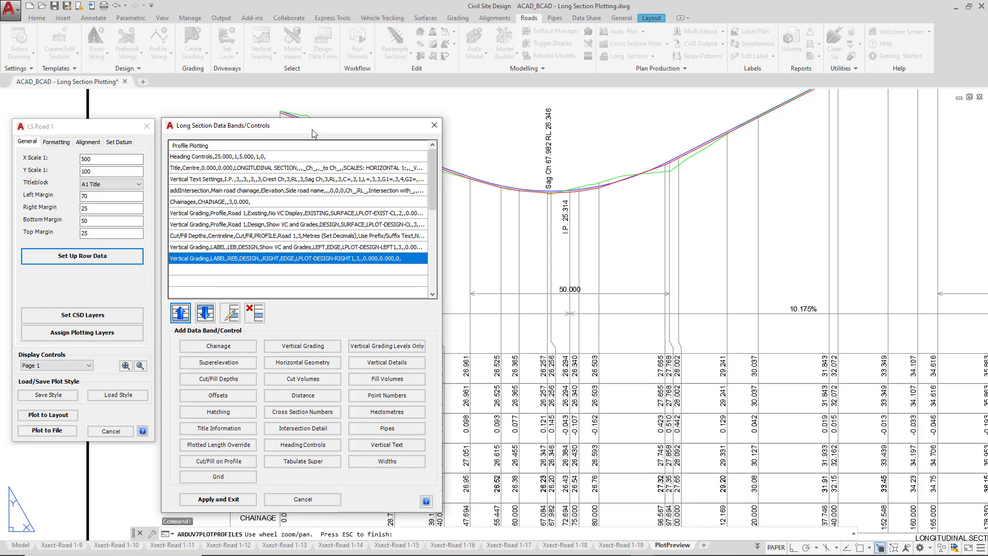
mouse_move(313, 133)
left_mouse_down()
mouse_move(790, 134)
mouse_move(773, 126)
left_mouse_up()
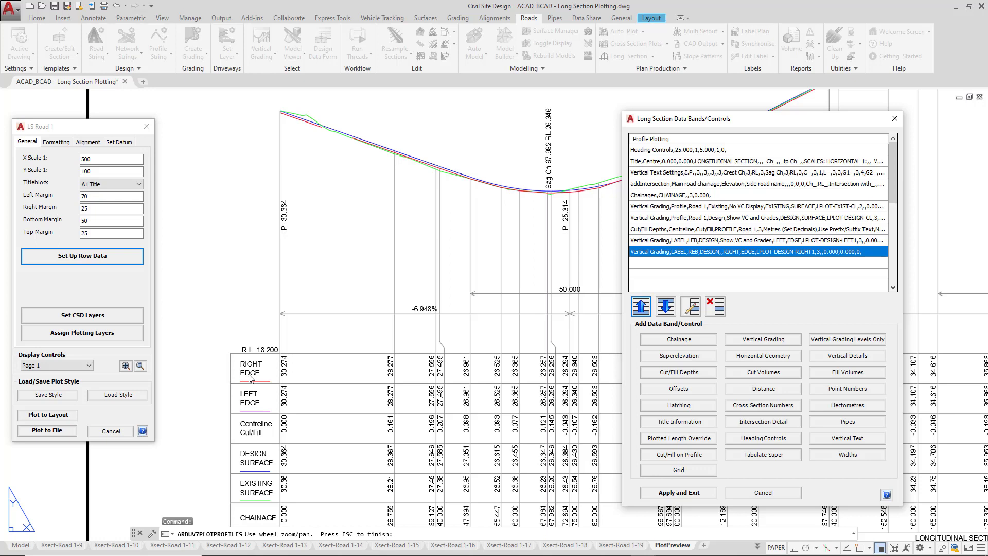
Set the frame length in the Heading Controls entry to 40 mm.
left_click(678, 150)
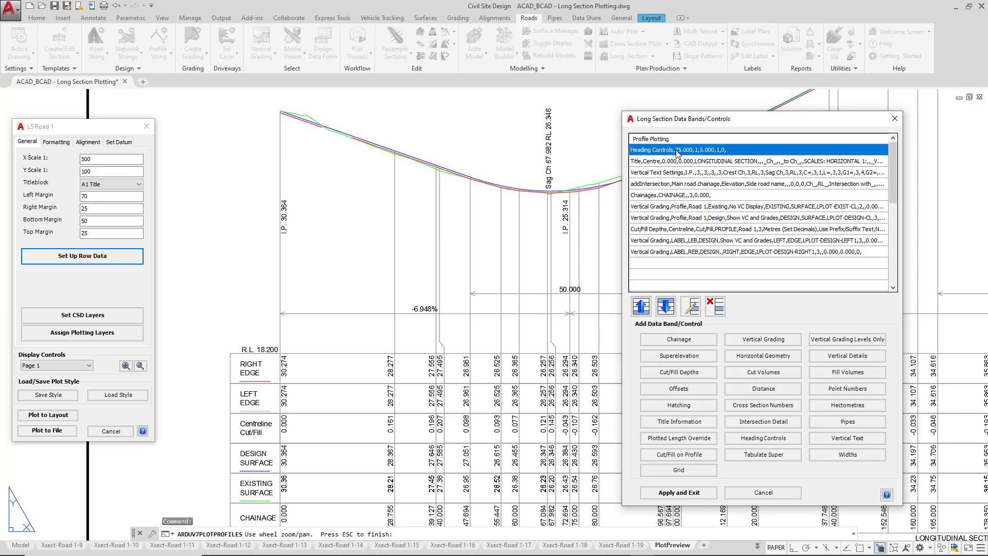
left_click(690, 308)
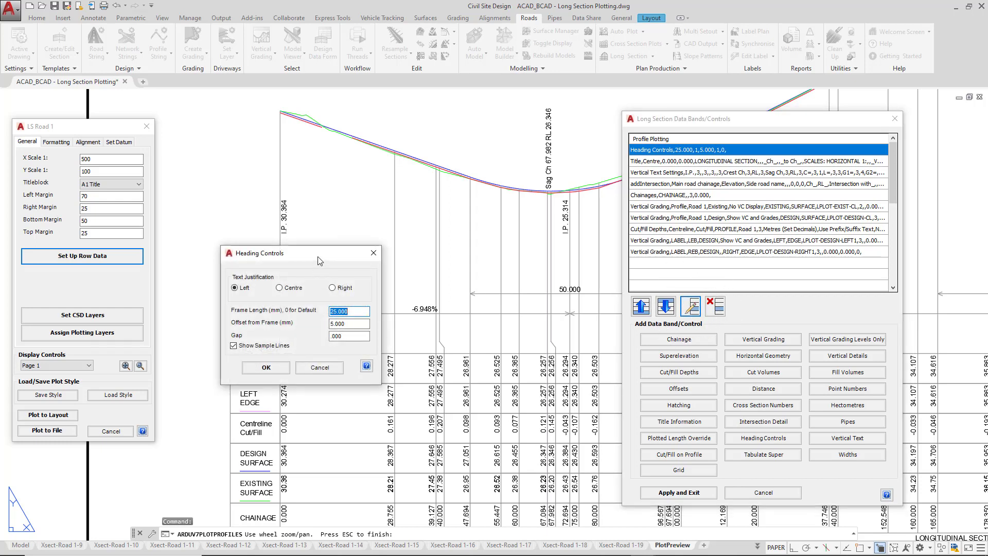
left_click_drag(318, 260, 403, 176)
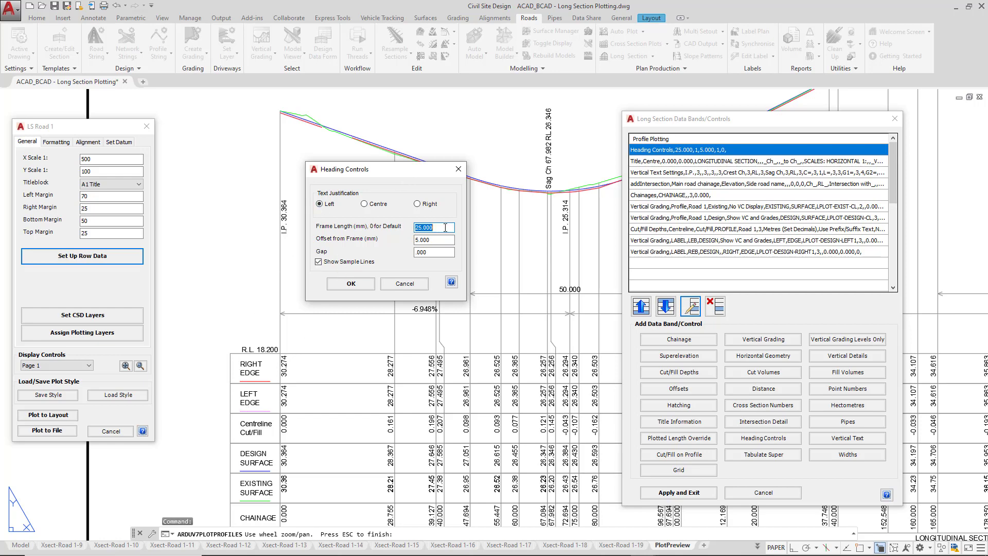
type("40")
left_click(444, 239)
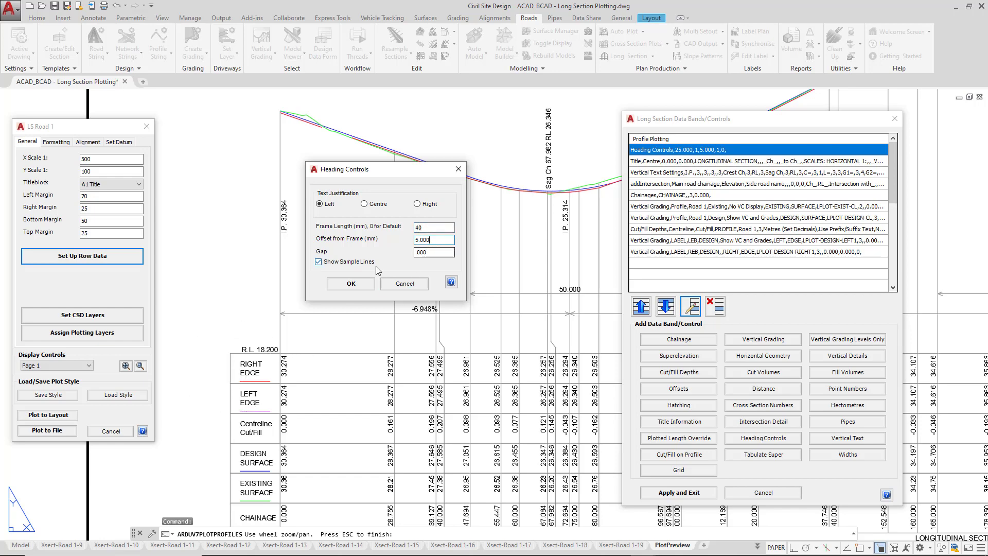
left_click(350, 284)
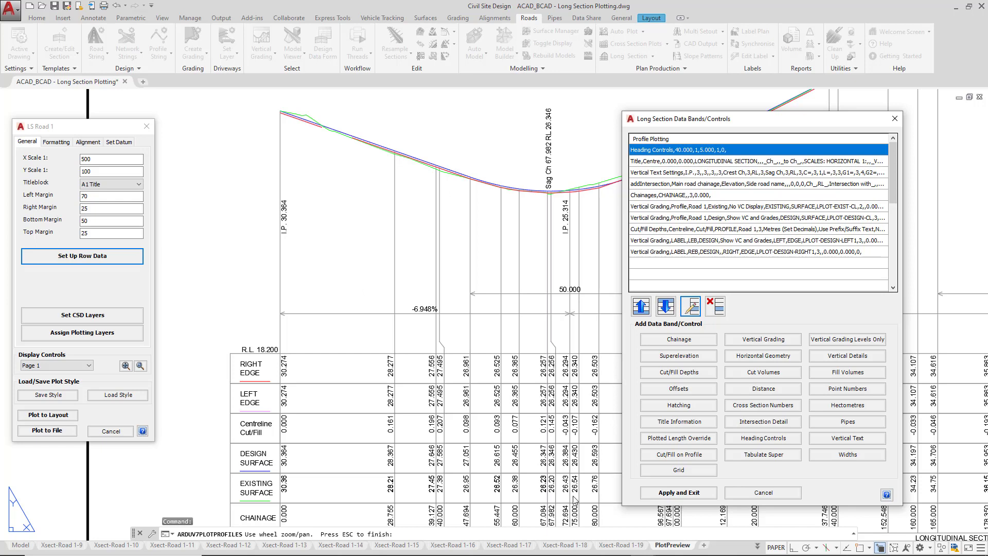
left_click(680, 494)
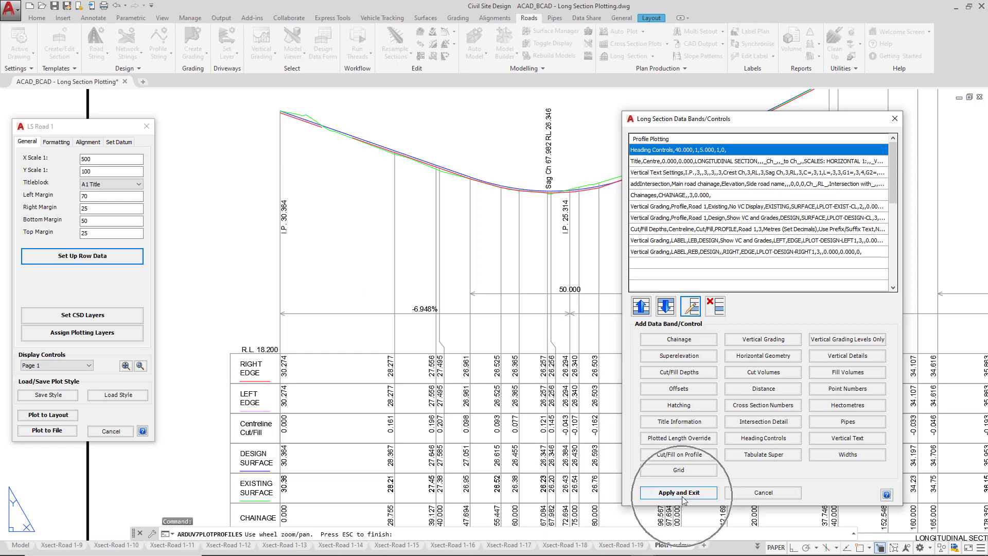
left_click(99, 410)
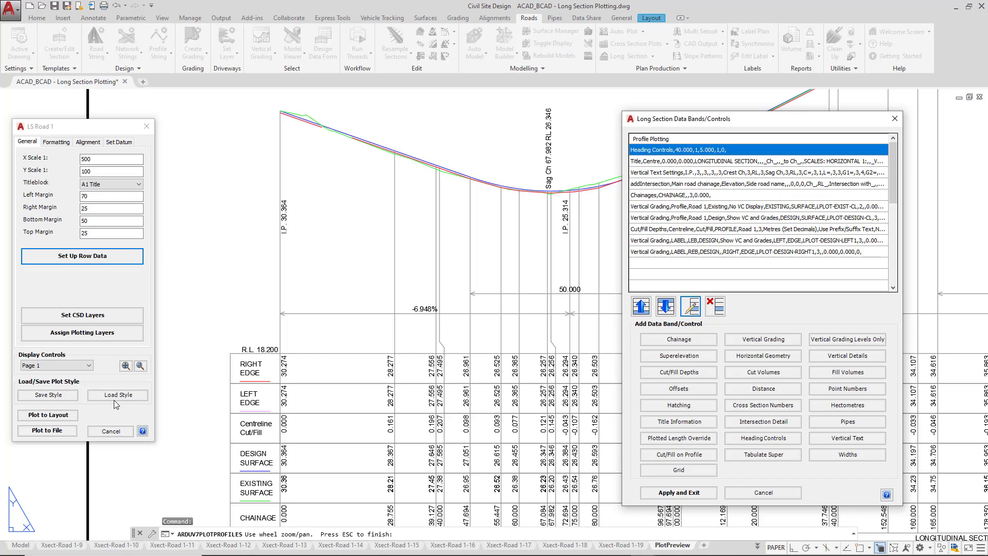
Review the Vertical Text Settings entry's text prefixes, decimals and plot sequence without changing them.
left_click(706, 162)
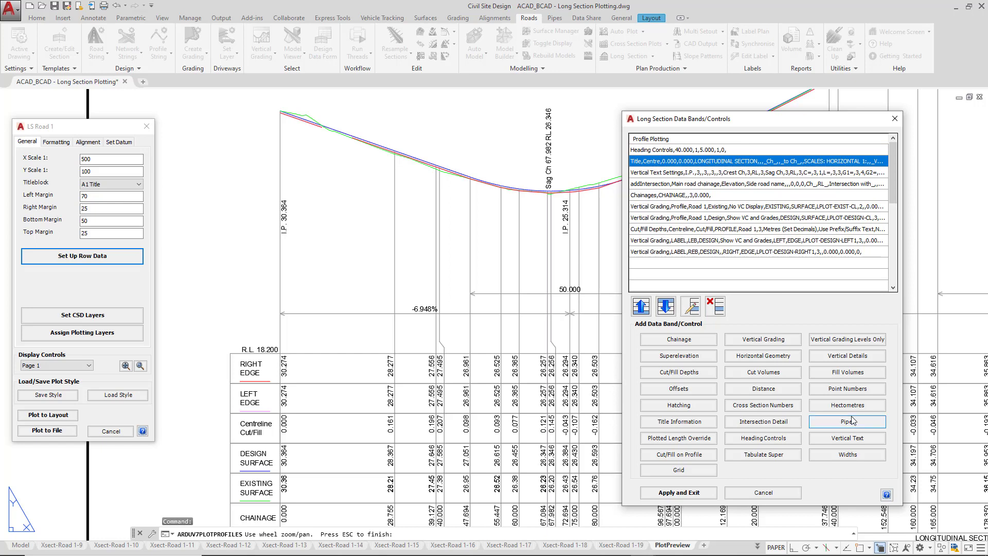
left_click(681, 175)
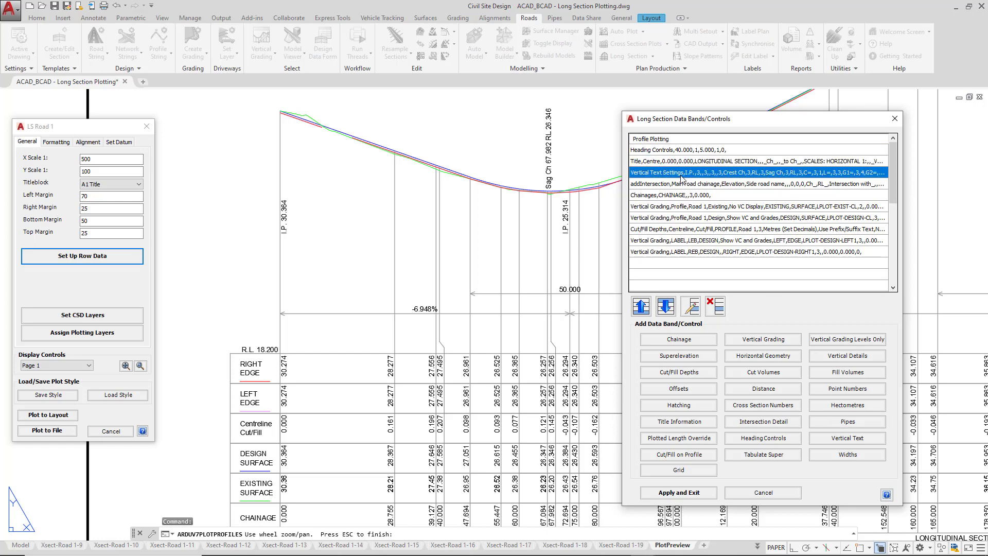
left_click(691, 307)
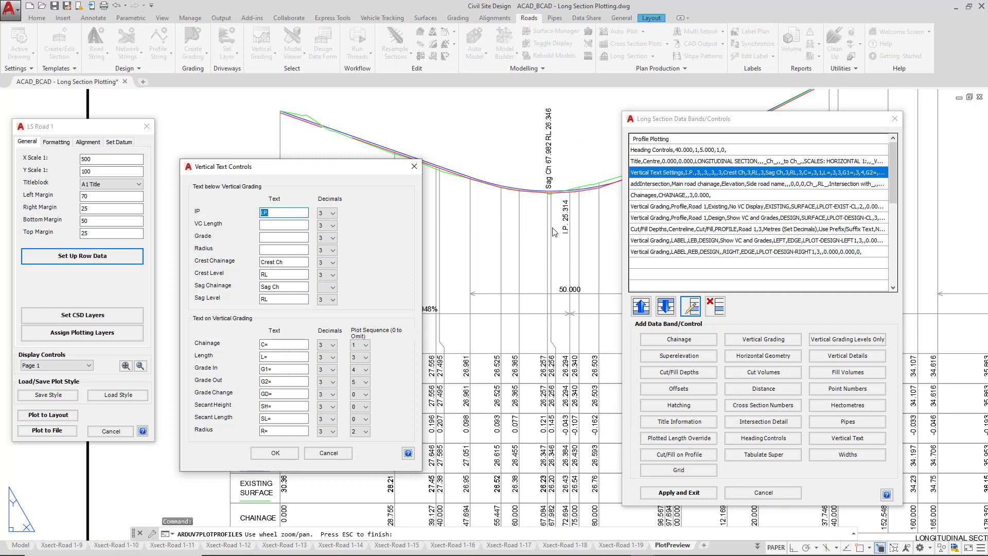
left_click(328, 453)
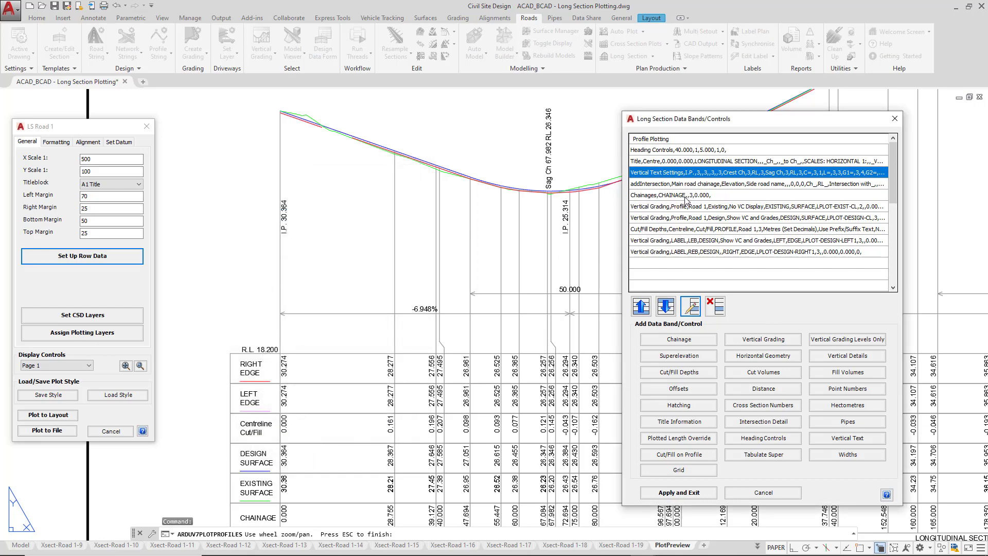
Review the intersection detail entry's displayed items and available line layers, leaving its settings as they are.
left_click(689, 186)
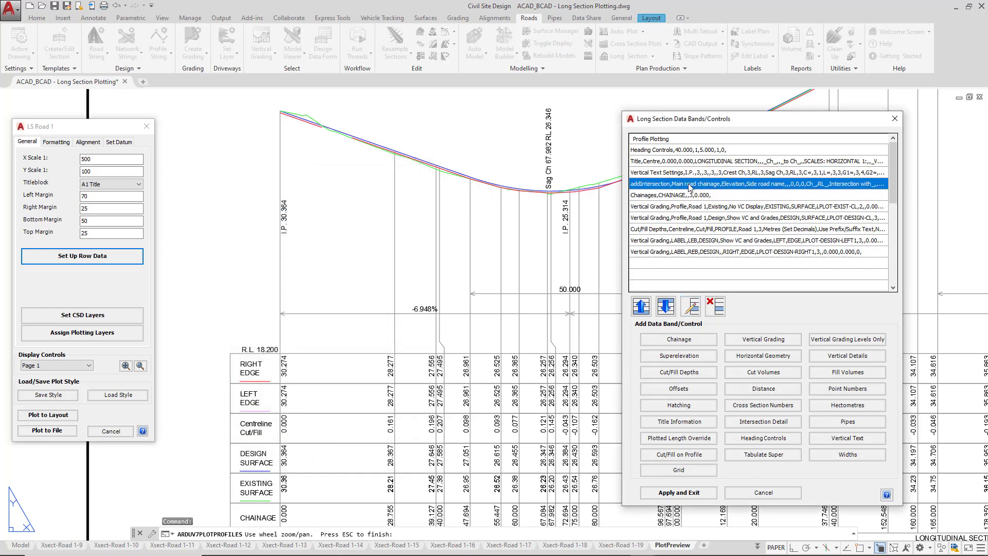
left_click(692, 313)
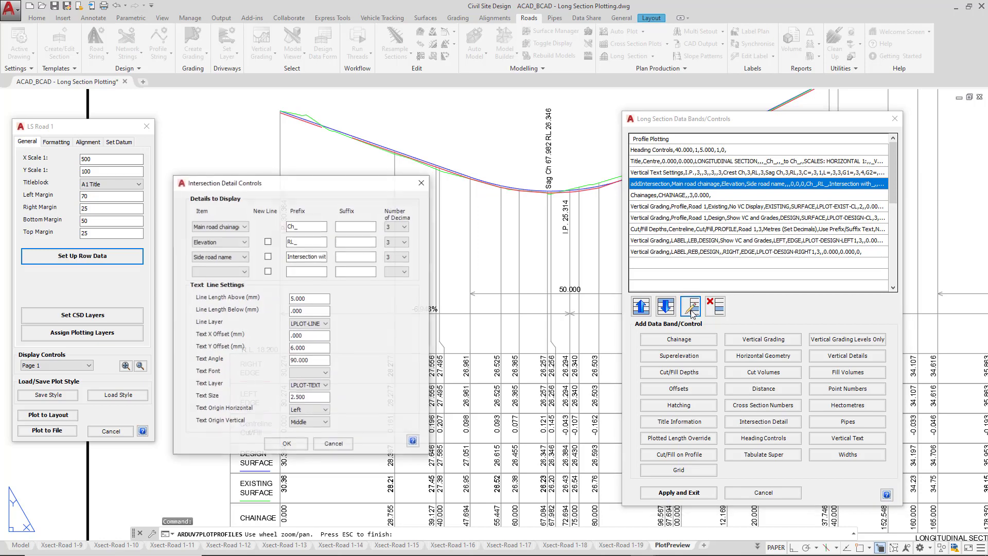
left_click(320, 324)
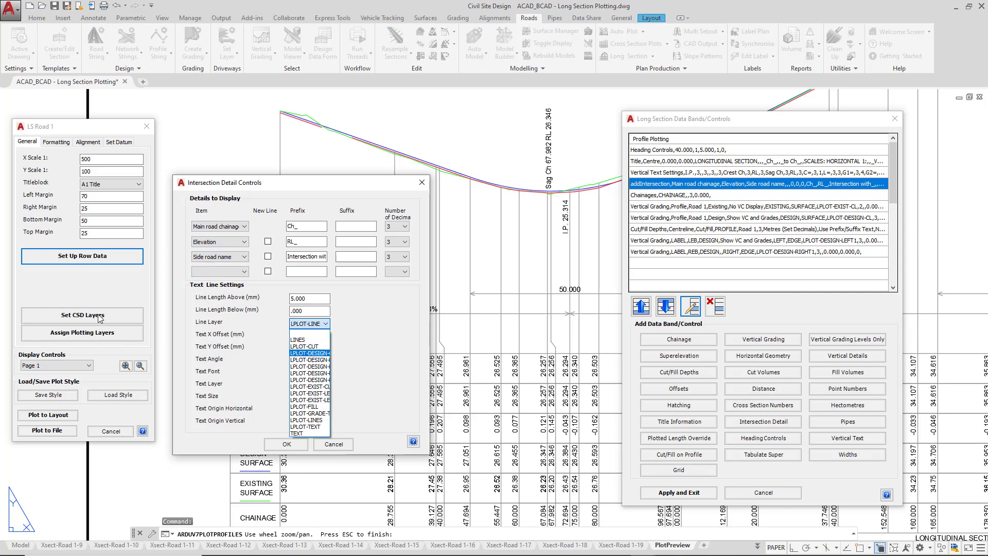
left_click(360, 316)
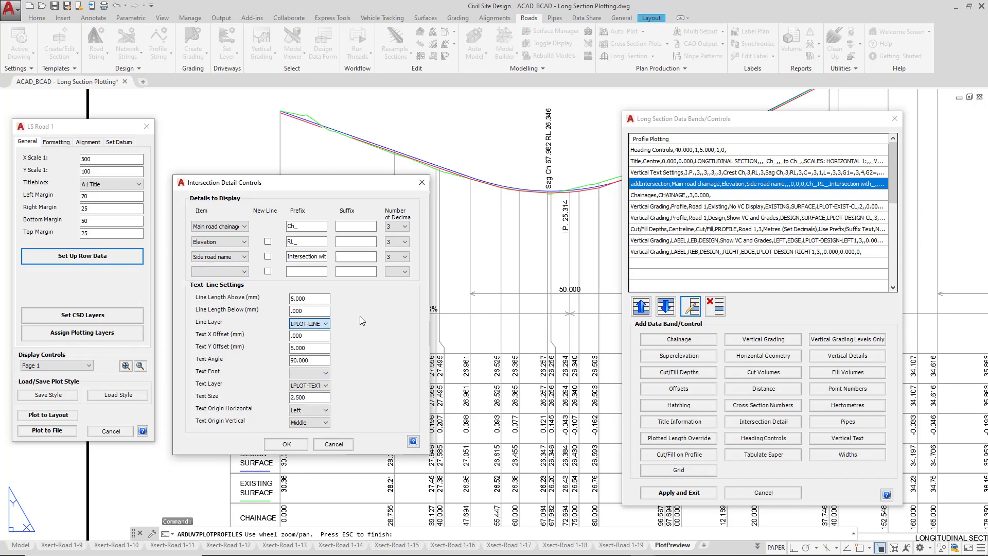
left_click(333, 444)
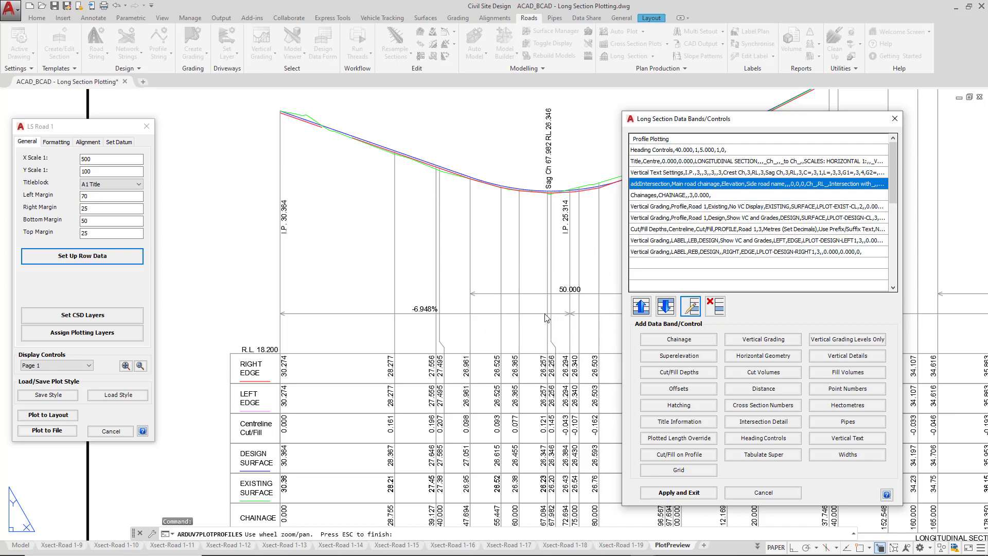
Select the Chainages entry and locate its matching band in the long section.
left_click(679, 195)
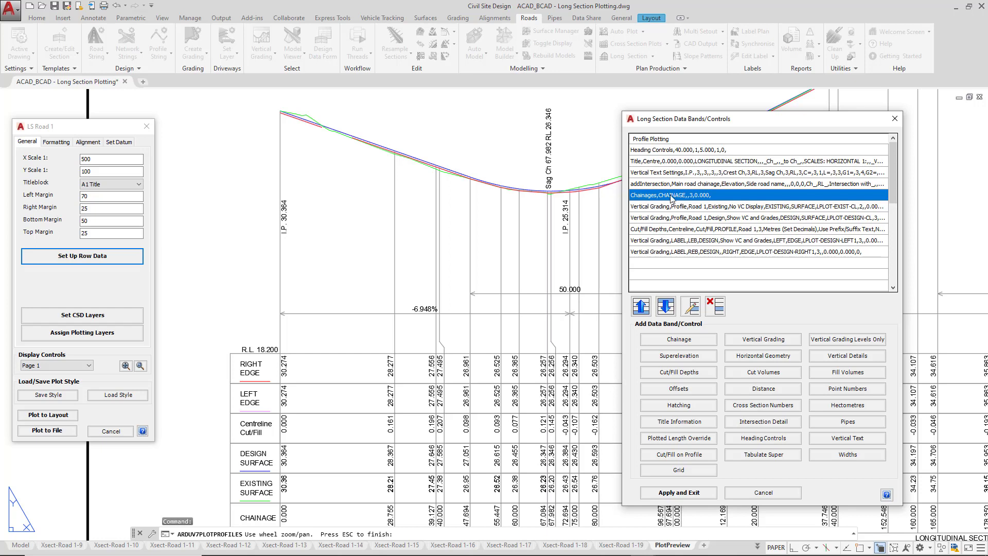
left_click(672, 198)
left_click(256, 520)
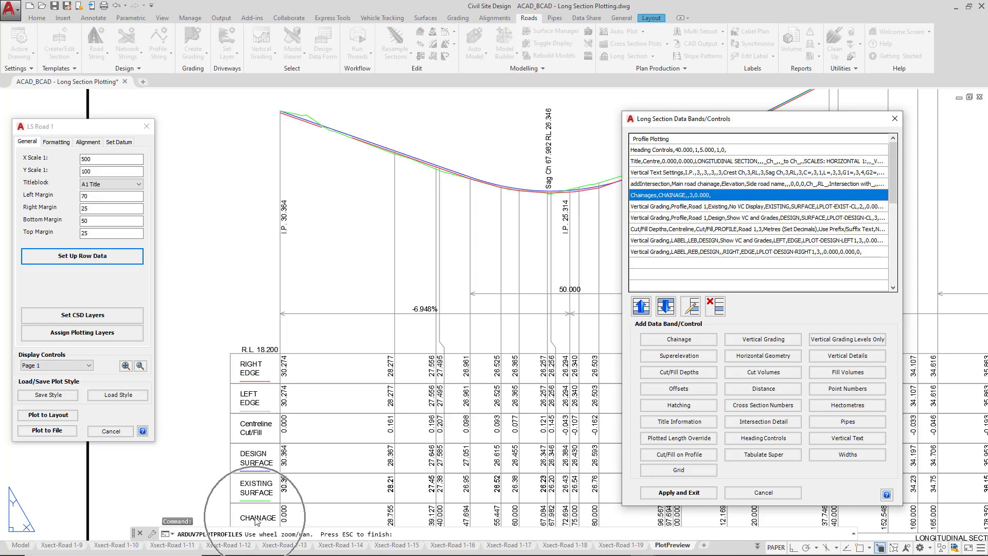
Review the existing surface's vertical grading band, including its level method, string and sampled surface options, without saving changes.
left_click(710, 209)
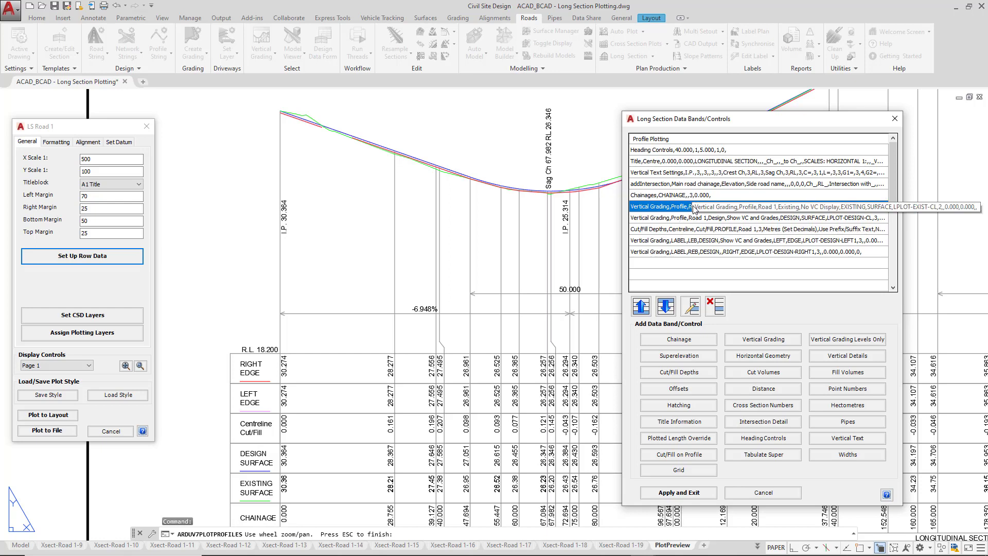
left_click(693, 307)
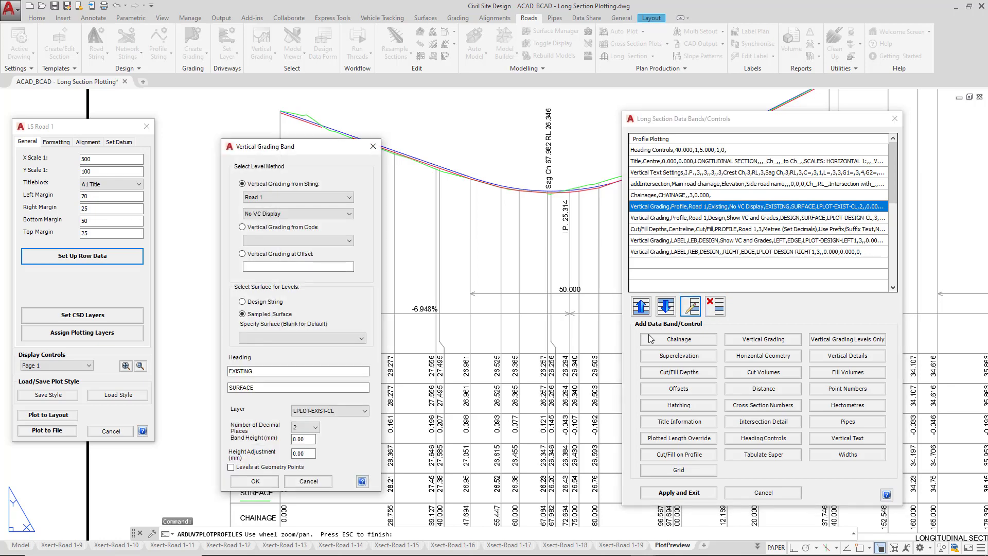
left_click_drag(288, 148, 452, 108)
left_click(408, 145)
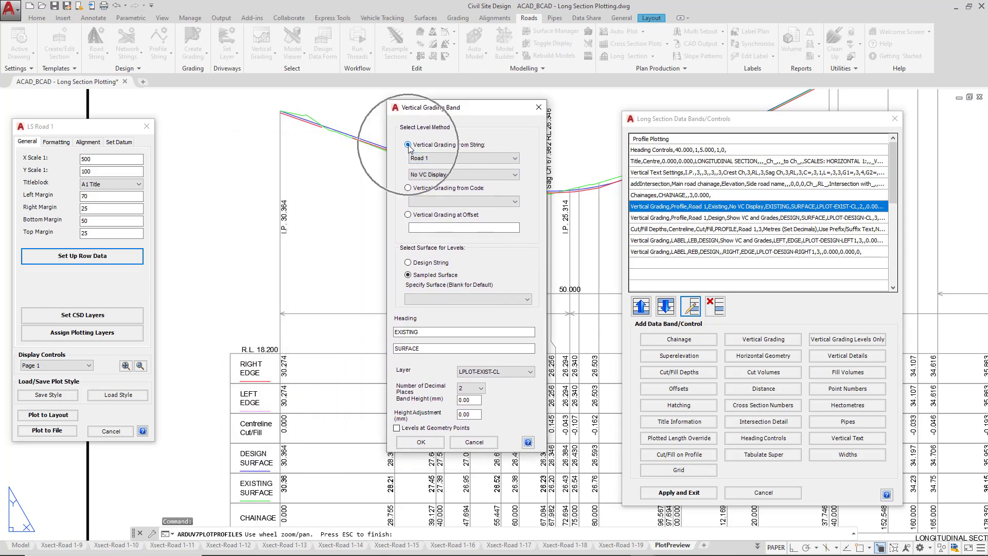
left_click(423, 159)
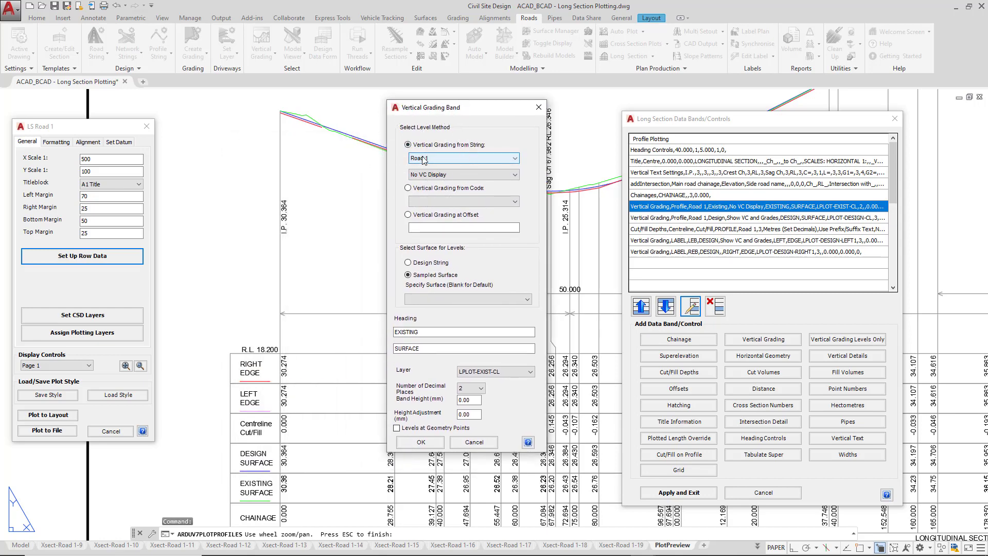
left_click(420, 177)
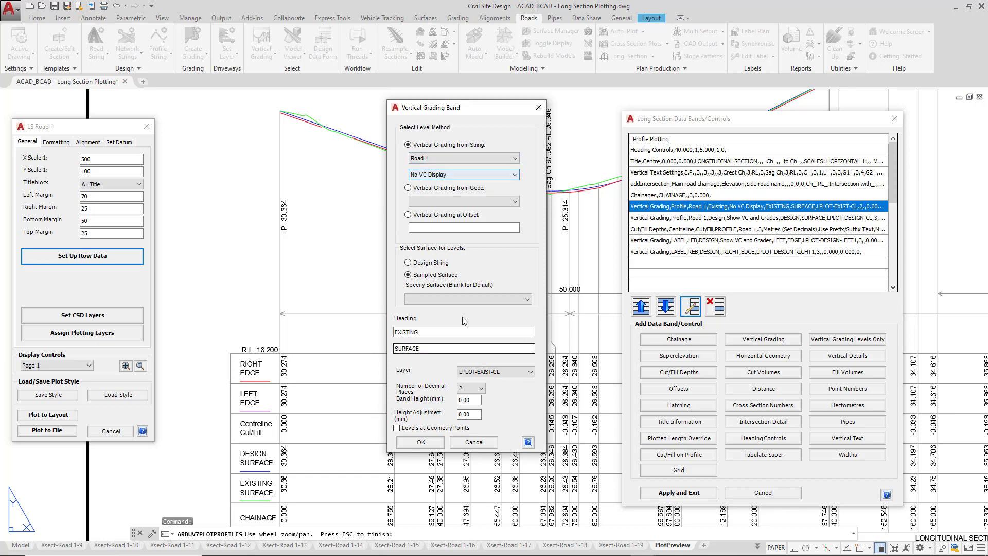
left_click(419, 277)
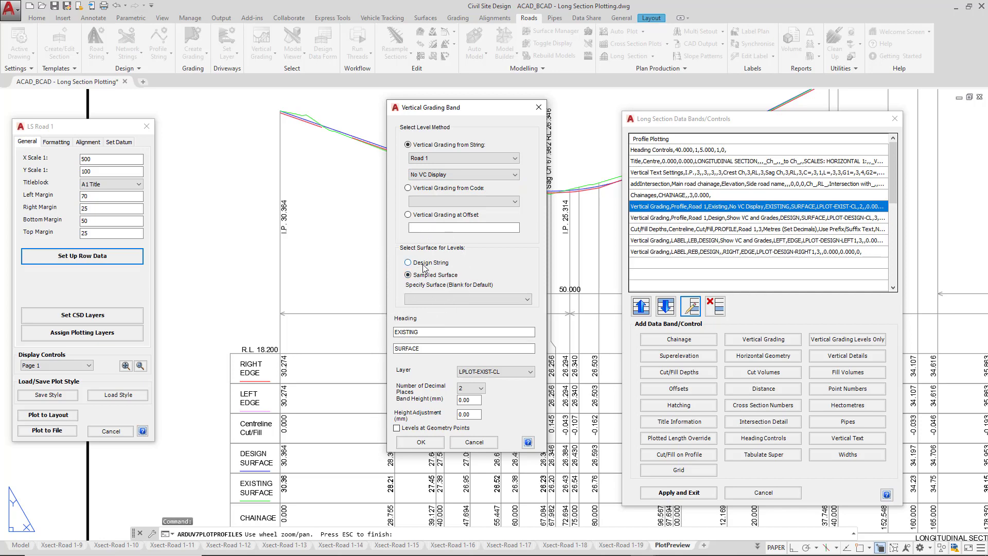
left_click(420, 298)
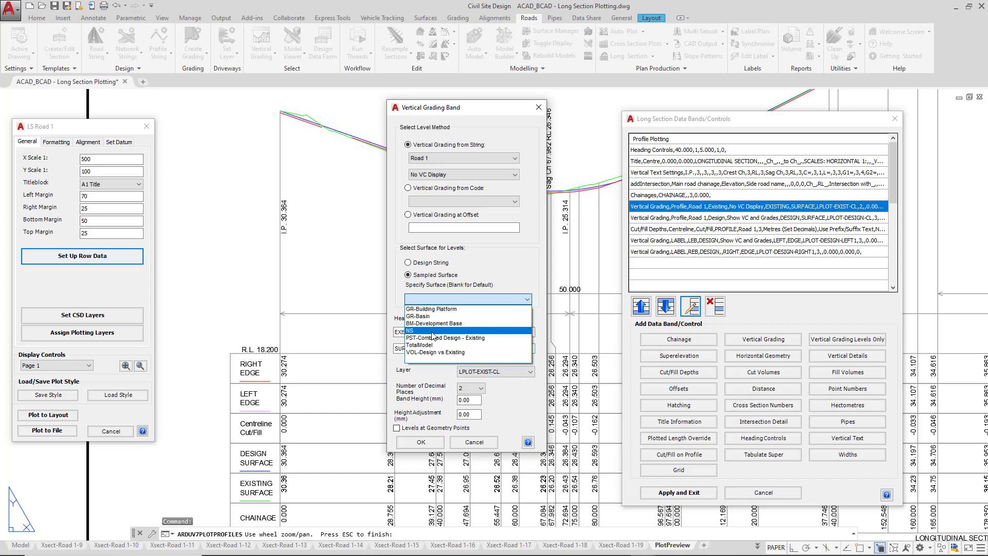
left_click(470, 254)
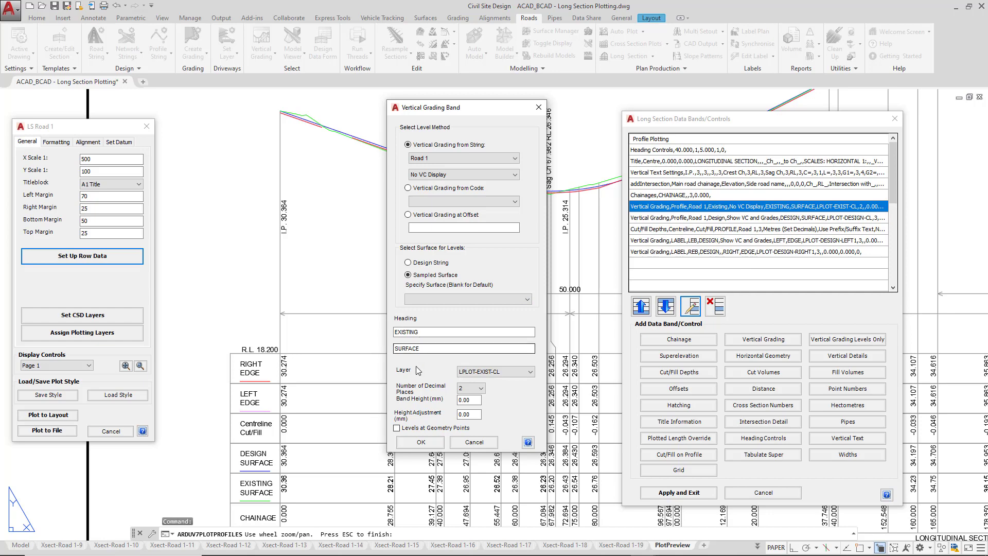
left_click(474, 443)
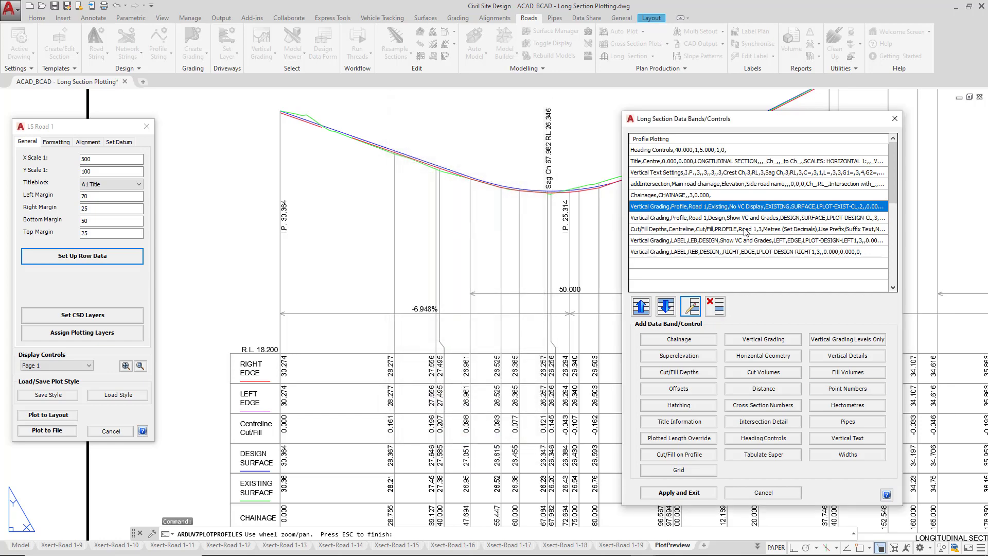
Review the design surface's vertical grading band, including its level method and design string source, and accept it without changes.
left_click(714, 219)
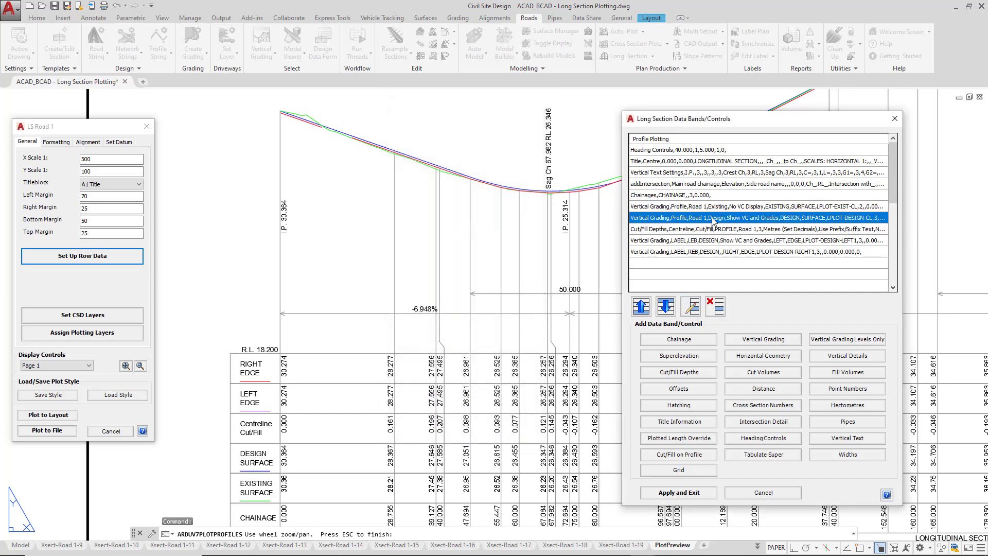
left_click(692, 313)
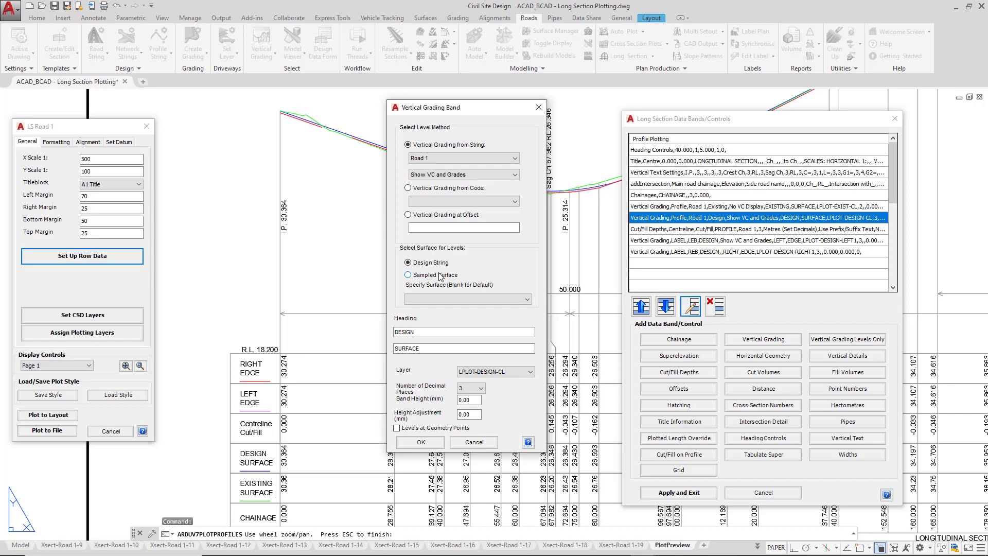
left_click(434, 442)
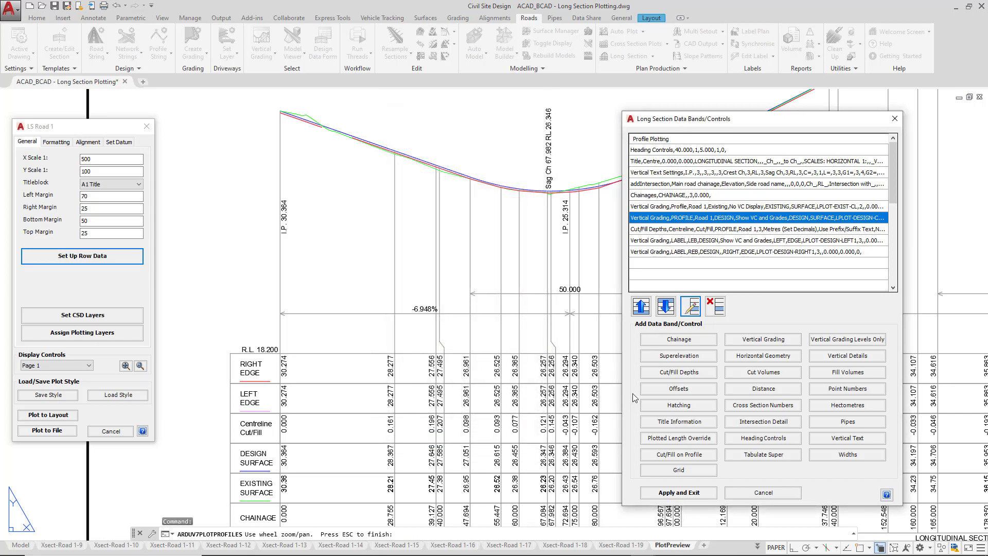
Review the centreline Cut/Fill Depths band's offset, heading, units, sign convention and text controls without saving changes.
left_click(709, 230)
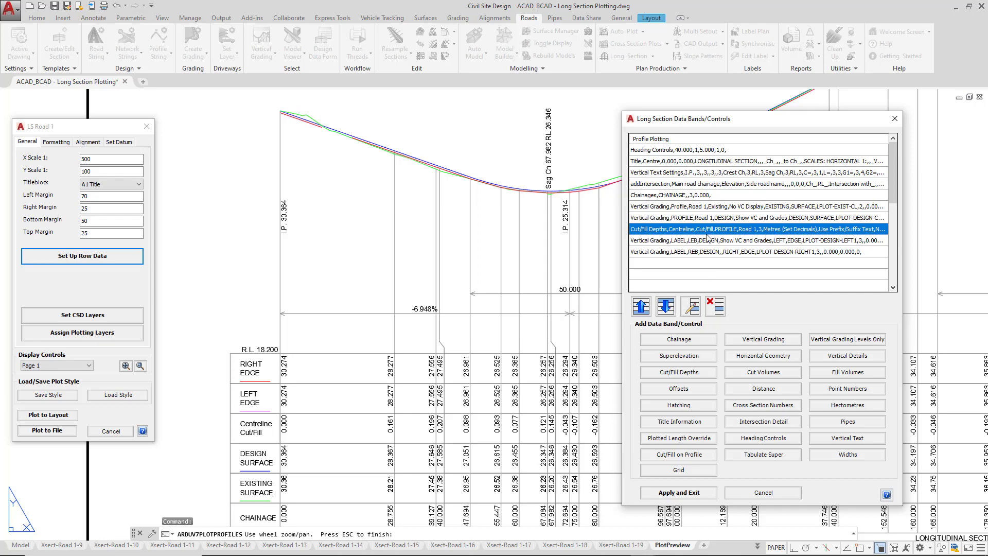
left_click(691, 306)
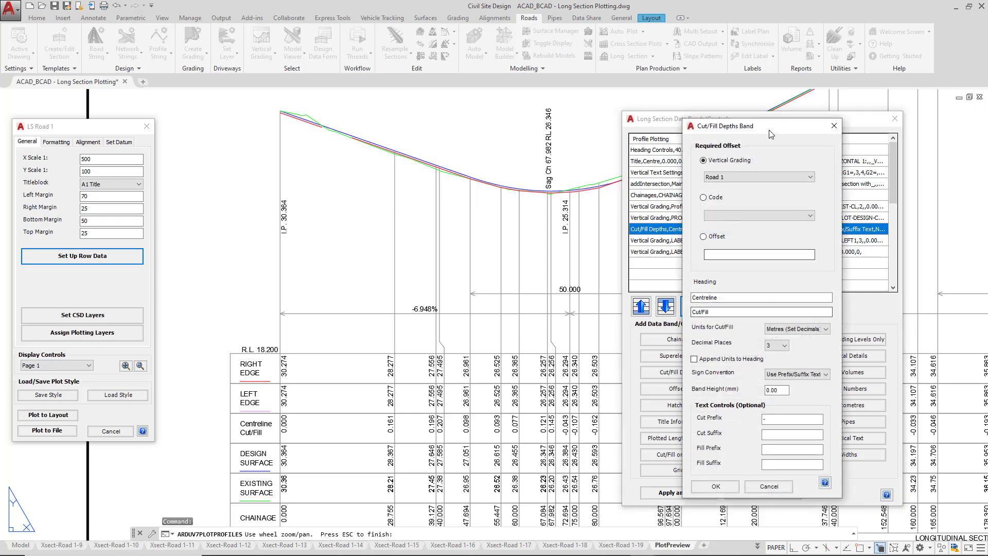
mouse_move(732, 163)
left_mouse_down()
mouse_move(525, 162)
mouse_move(409, 124)
left_mouse_up()
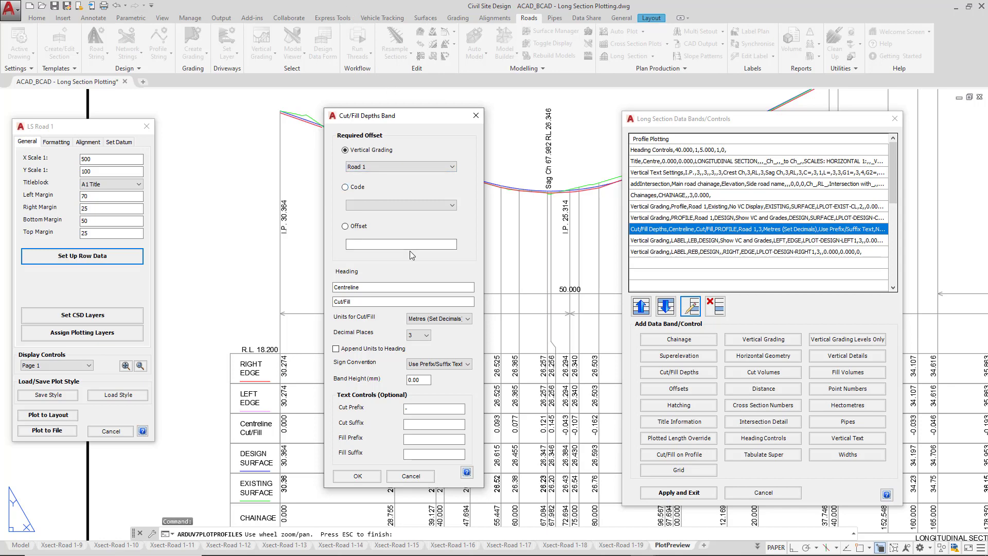
left_click(410, 476)
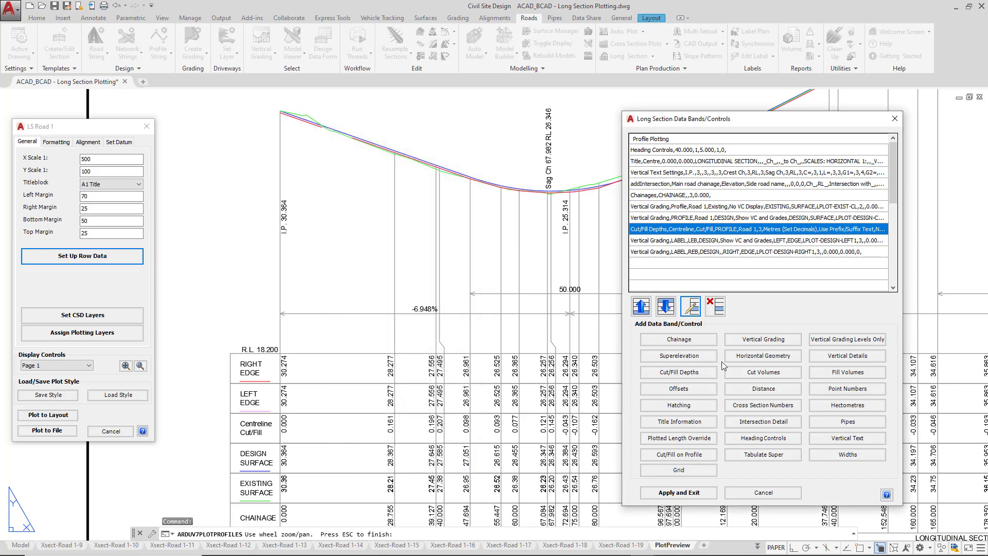
Review the left edge vertical grading band's code, surface source and heading, leaving its settings as they are.
left_click(719, 241)
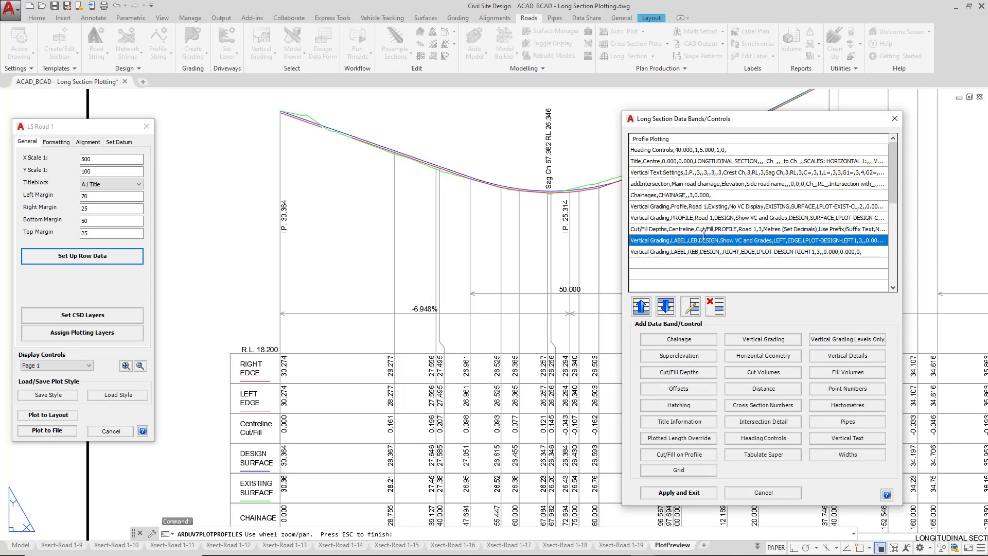
left_click(690, 306)
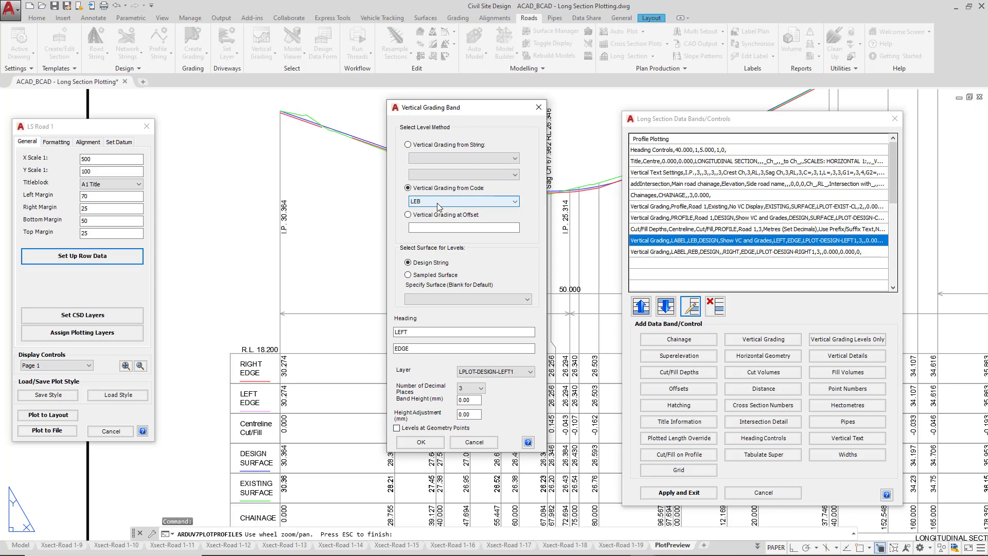
left_click(422, 263)
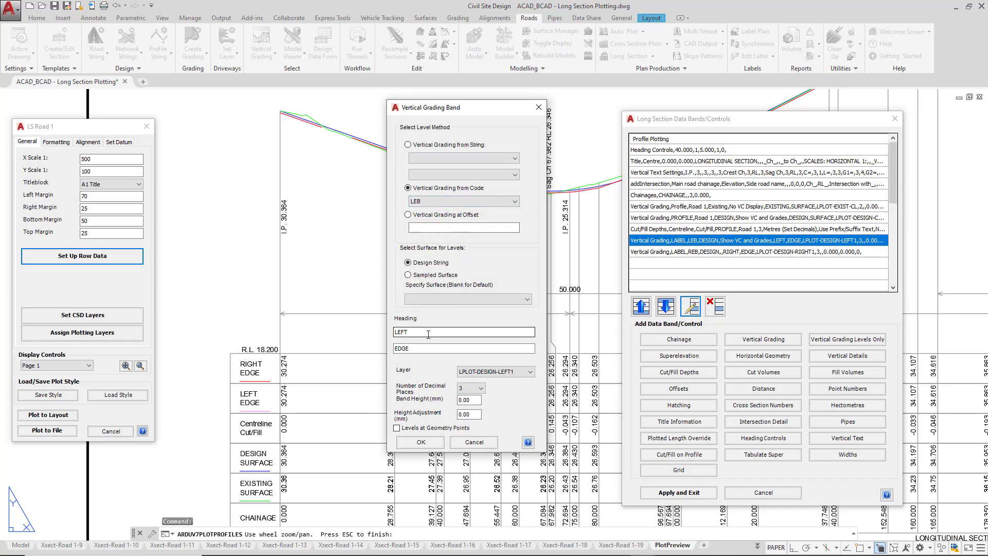
left_click(481, 443)
Change the right edge vertical grading band to code C.L. with levels taken from the sampled surface NS.
left_click(710, 251)
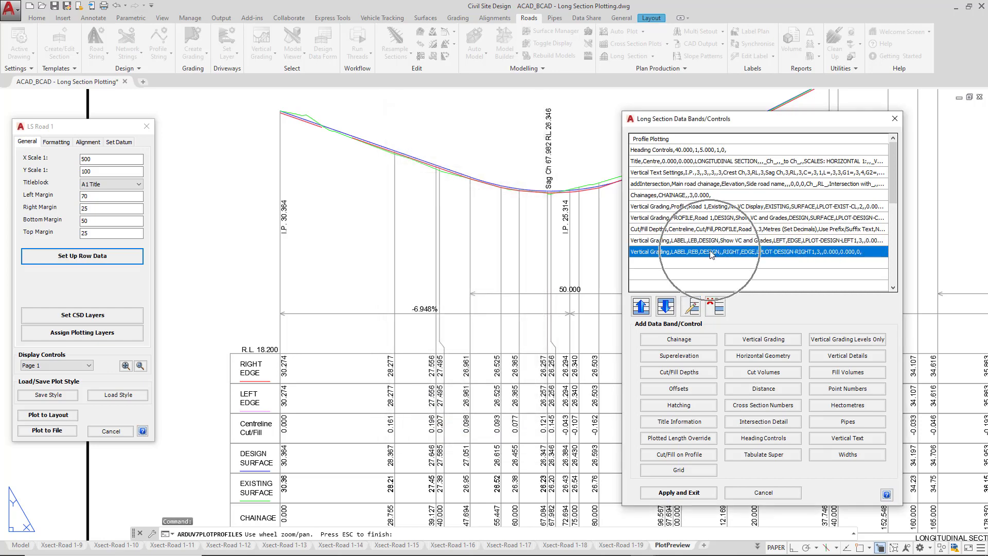
left_click(690, 306)
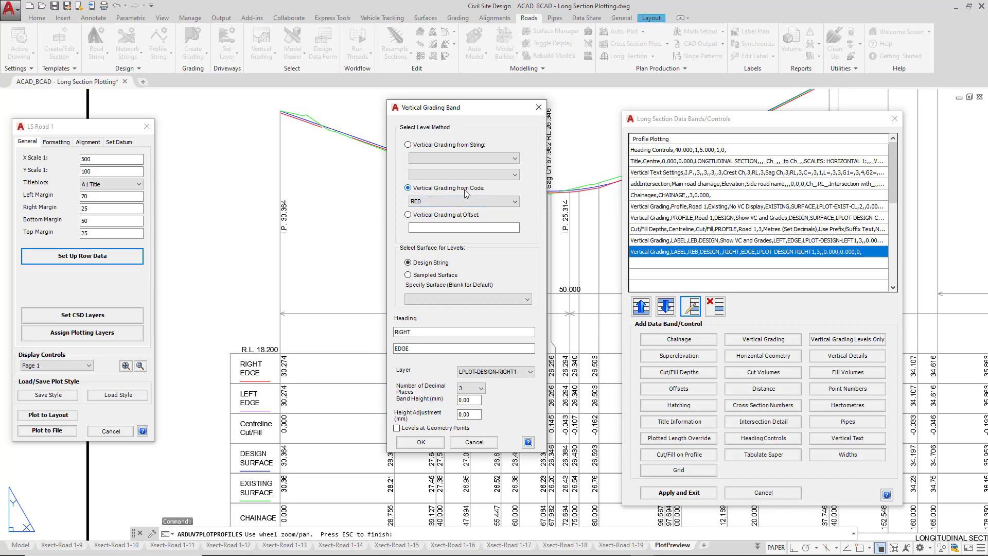
left_click(439, 202)
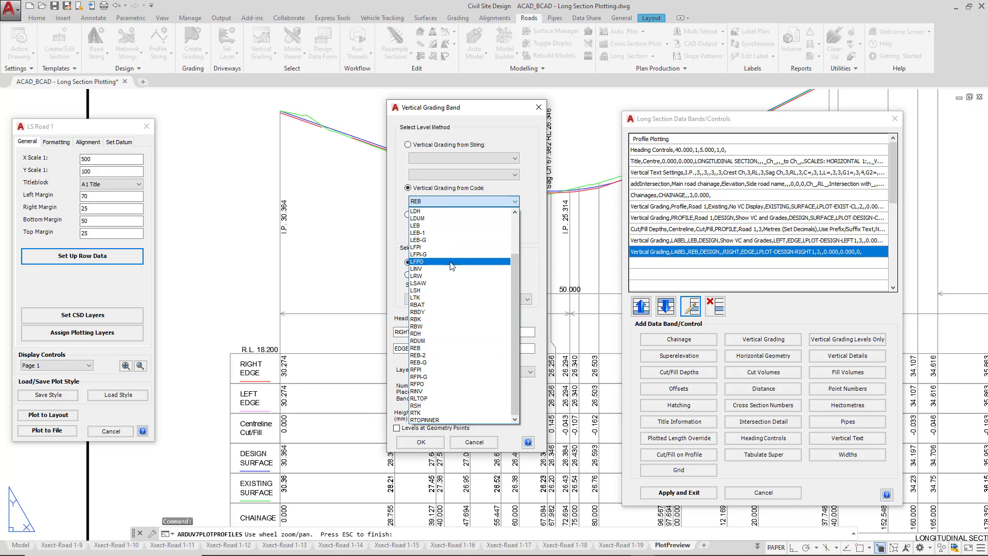
scroll(420, 223, "up", 3)
left_click(420, 223)
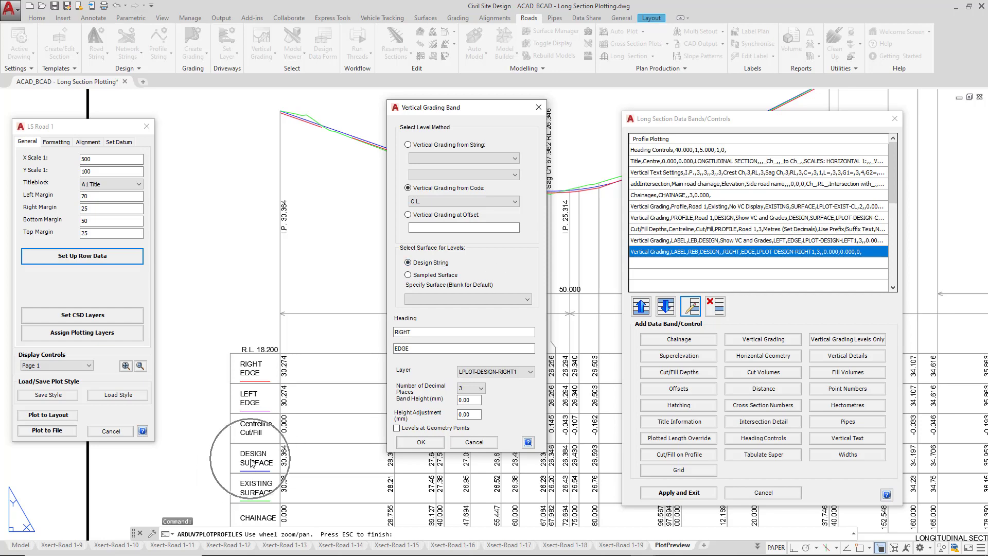
left_click(408, 275)
left_click(443, 299)
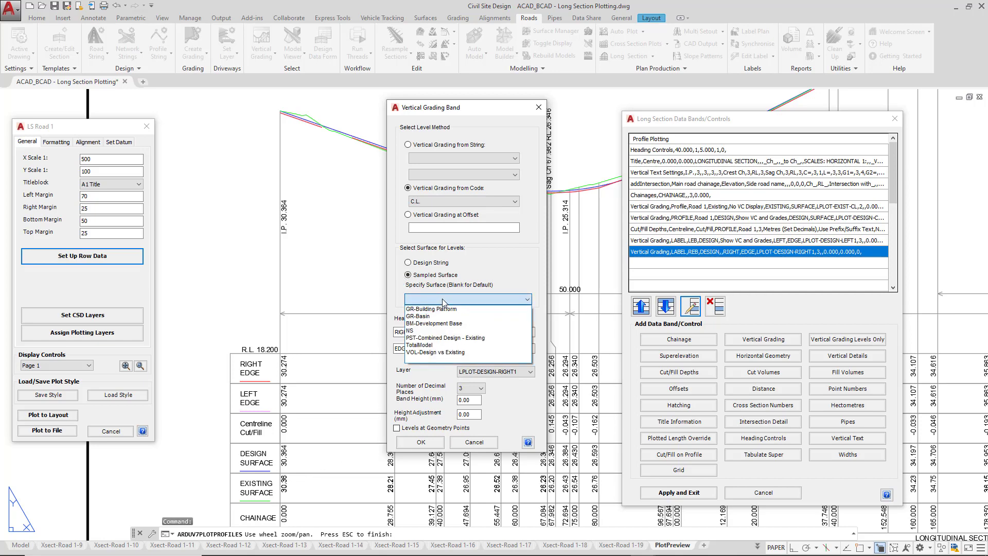
left_click(418, 330)
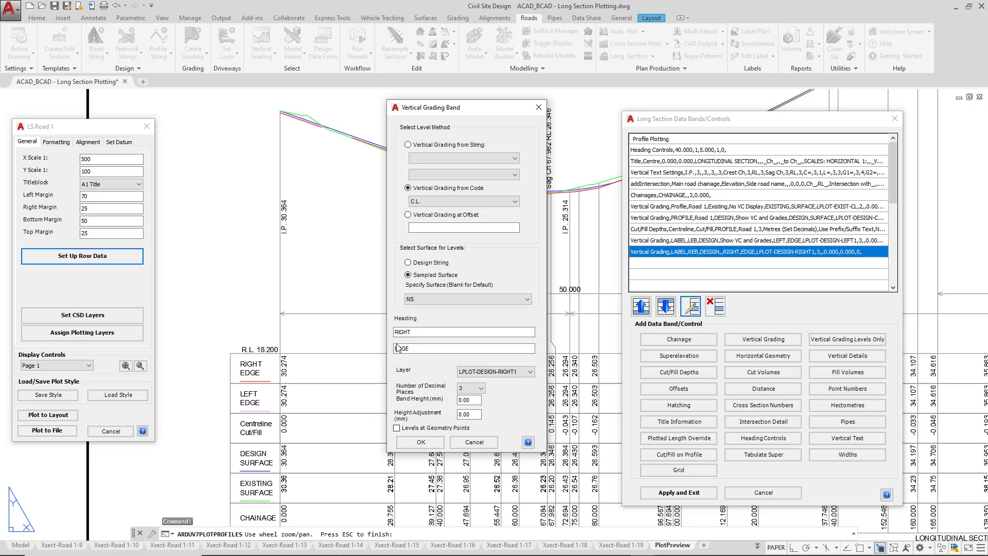
Replace the edited band's two-line heading with NS, assign it to layer LPLOT-EXIST-CL and save the band.
left_click_drag(419, 331, 380, 352)
key("Delete")
key("Delete")
left_click(409, 332)
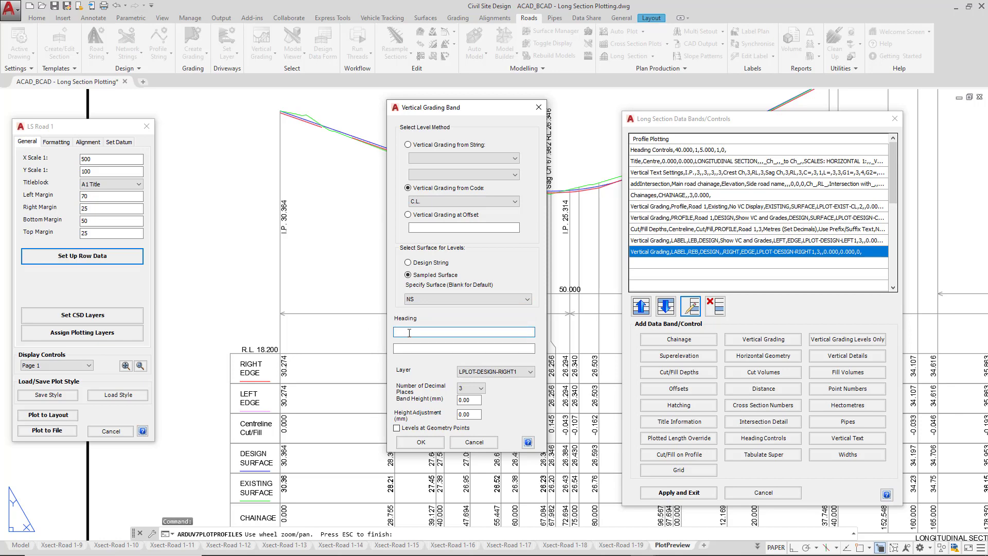
type("NS")
left_click(499, 373)
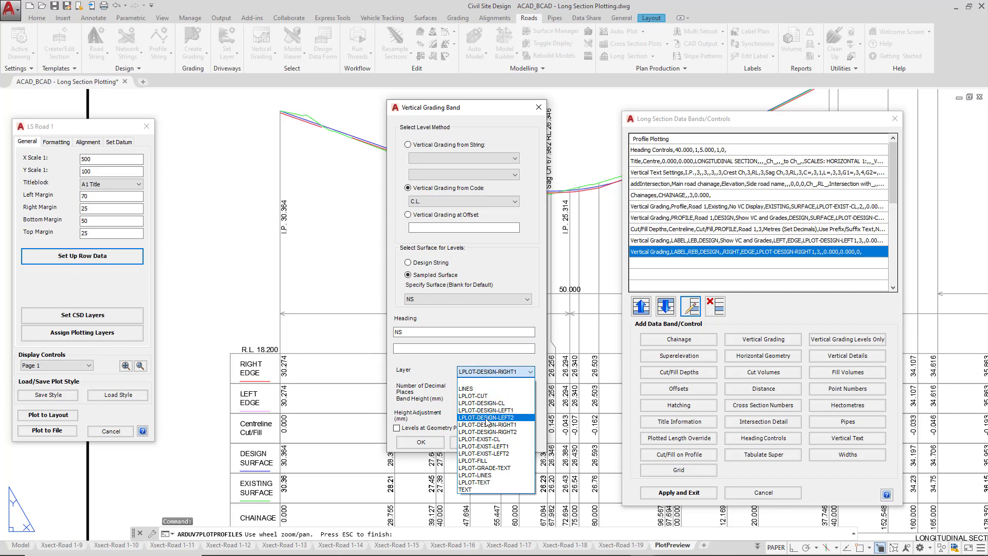
left_click(502, 440)
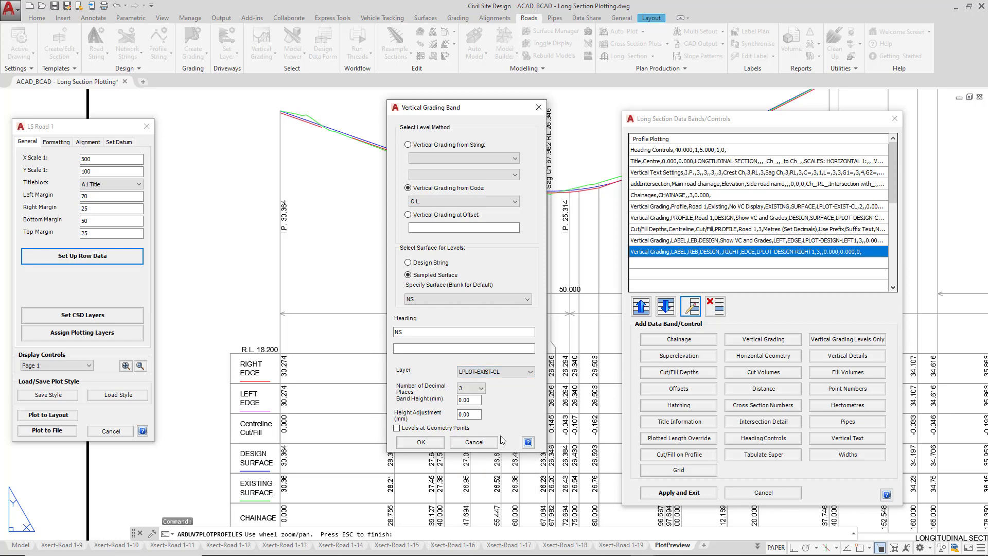
left_click(432, 442)
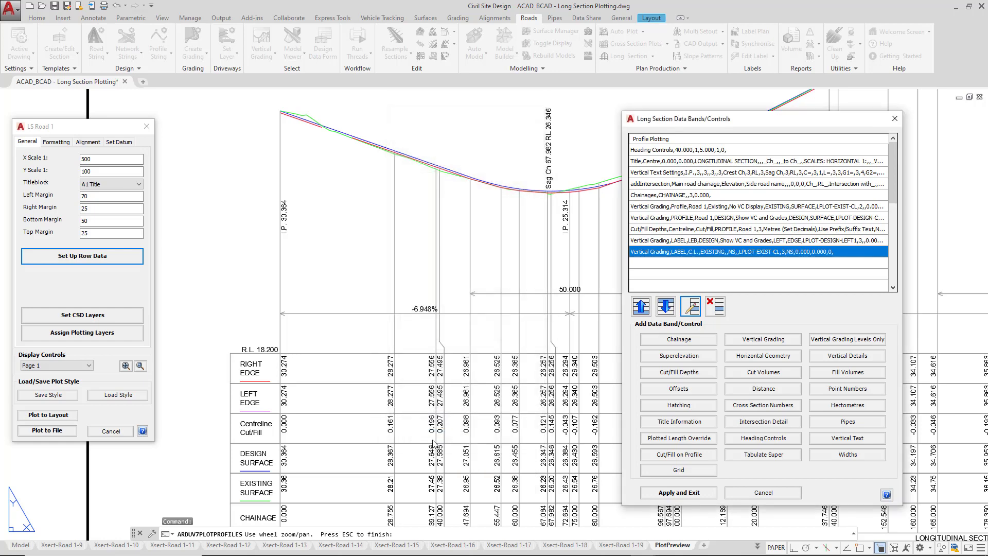
Delete the left edge vertical grading band, apply the row data and update the long section display.
left_click(693, 241)
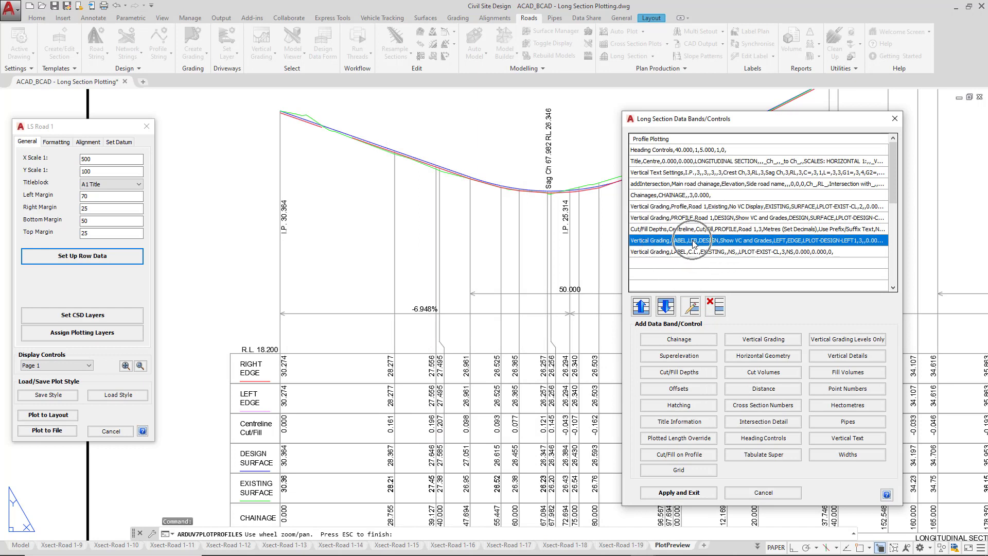
left_click(719, 312)
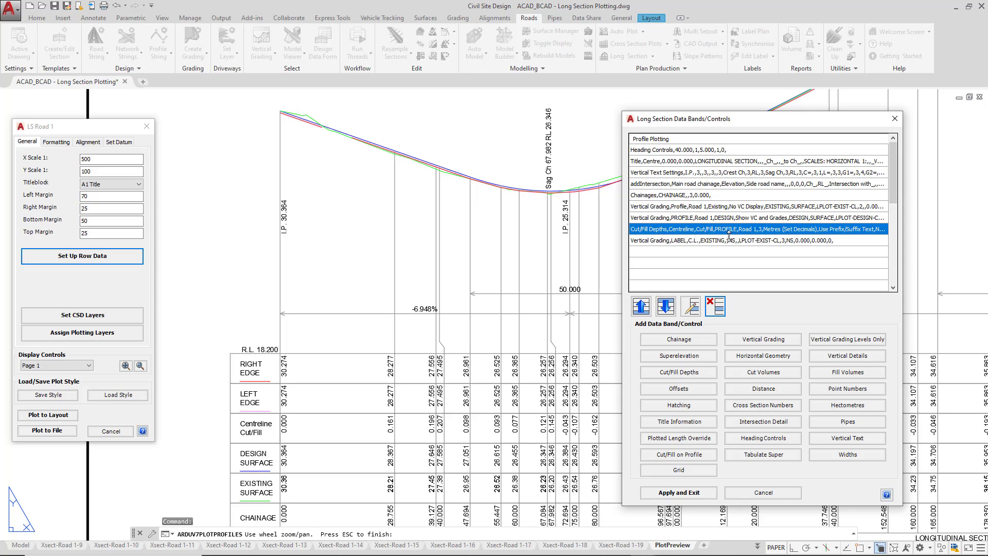
left_click(688, 493)
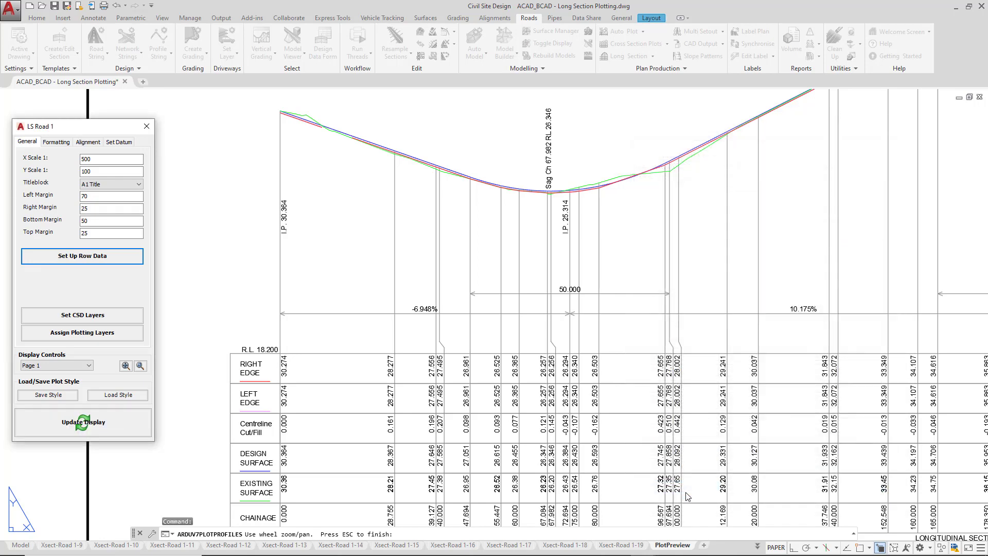
left_click(126, 423)
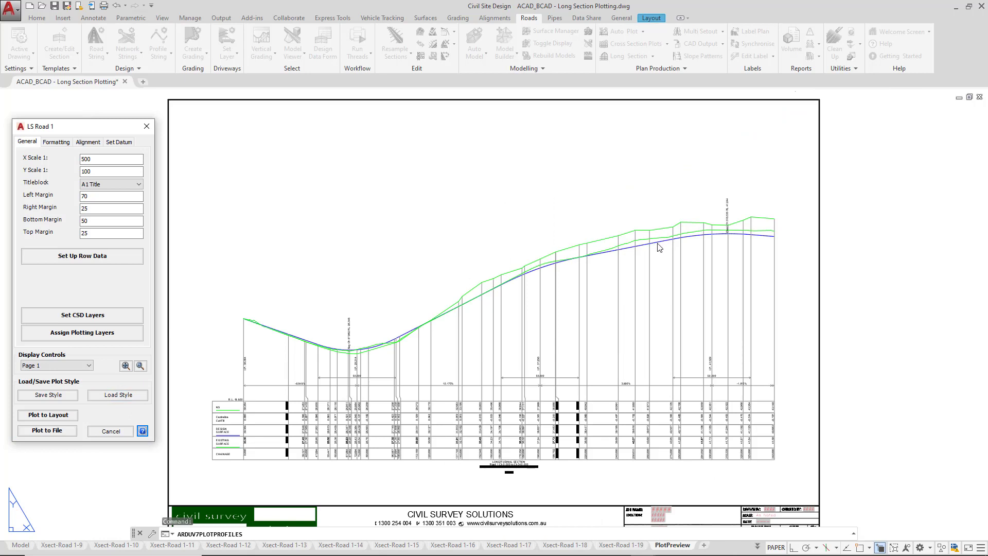
Zoom in on the refreshed page and inspect the long section's profiles and data bands along its full length.
left_click(125, 366)
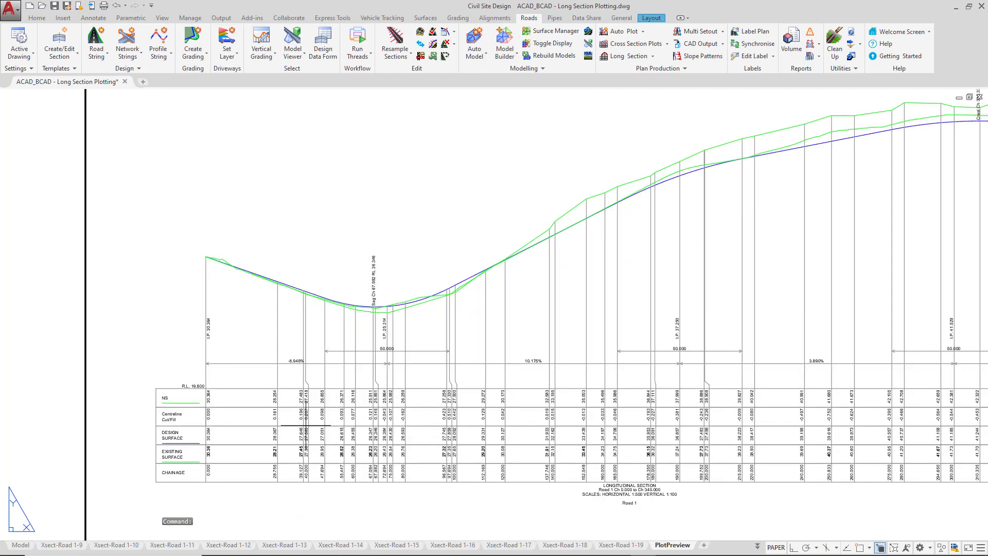
middle_click_drag(606, 252, 455, 260)
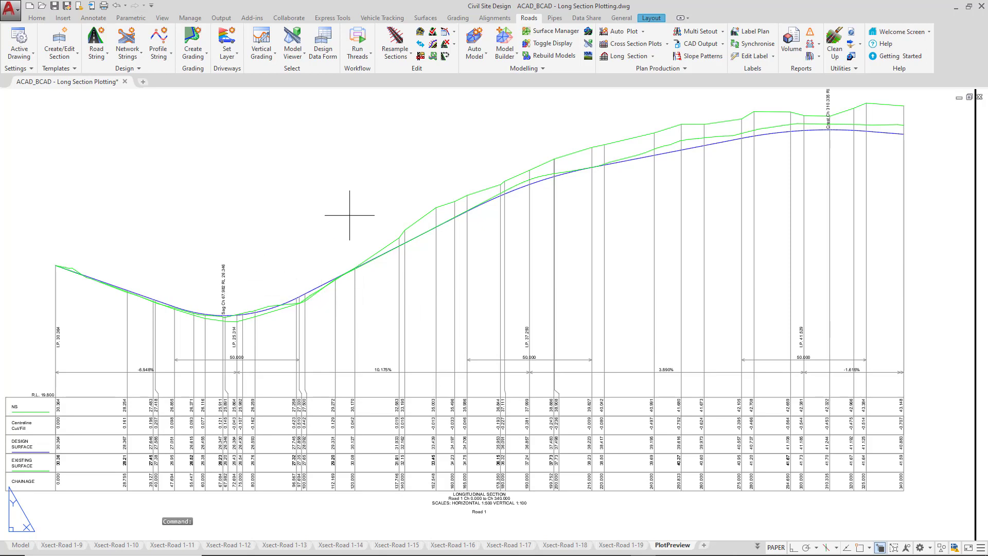
key("Escape")
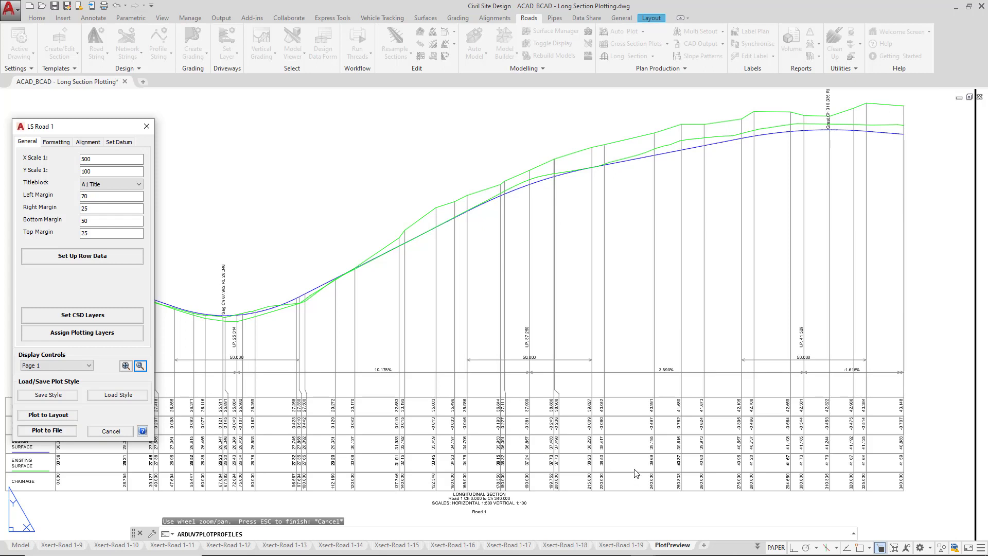
Plot the Road 1 long section to layouts and check the plan viewport on the Road 1-PROFILE-2 sheet.
left_click(74, 367)
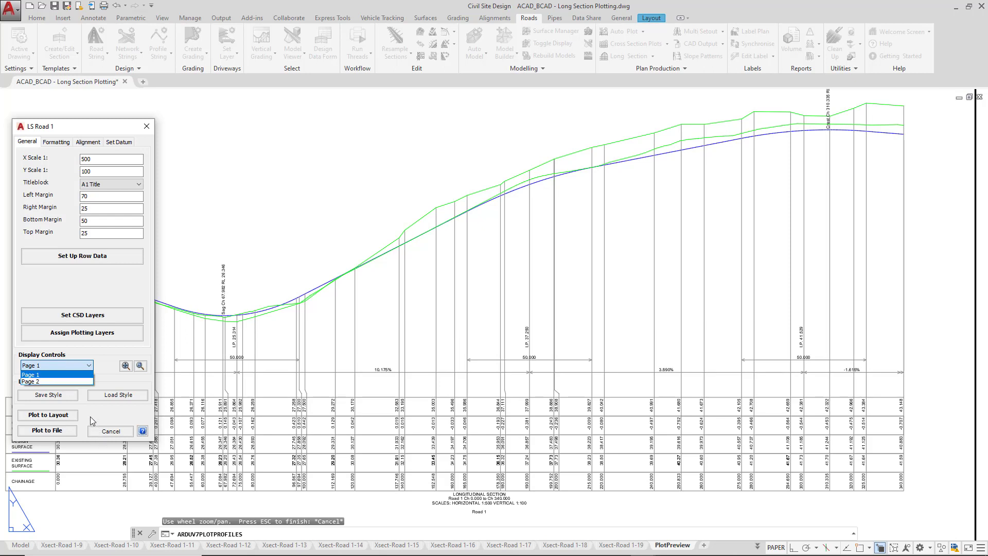
left_click(49, 434)
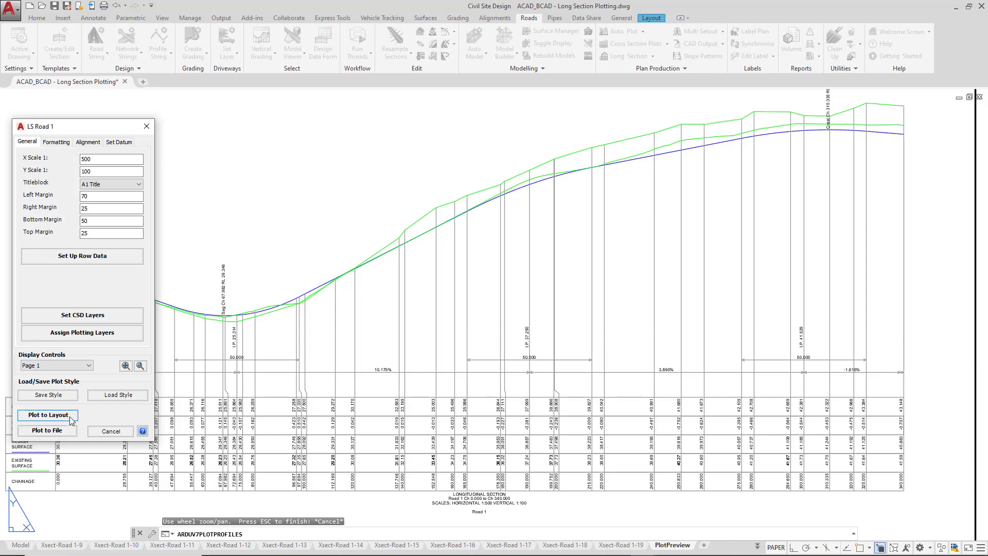
left_click(48, 415)
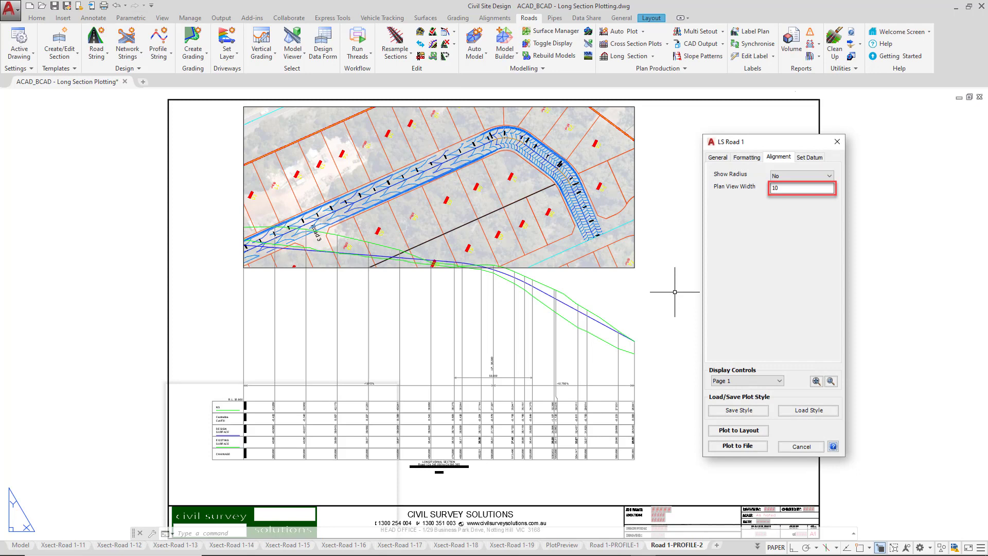
left_click(635, 242)
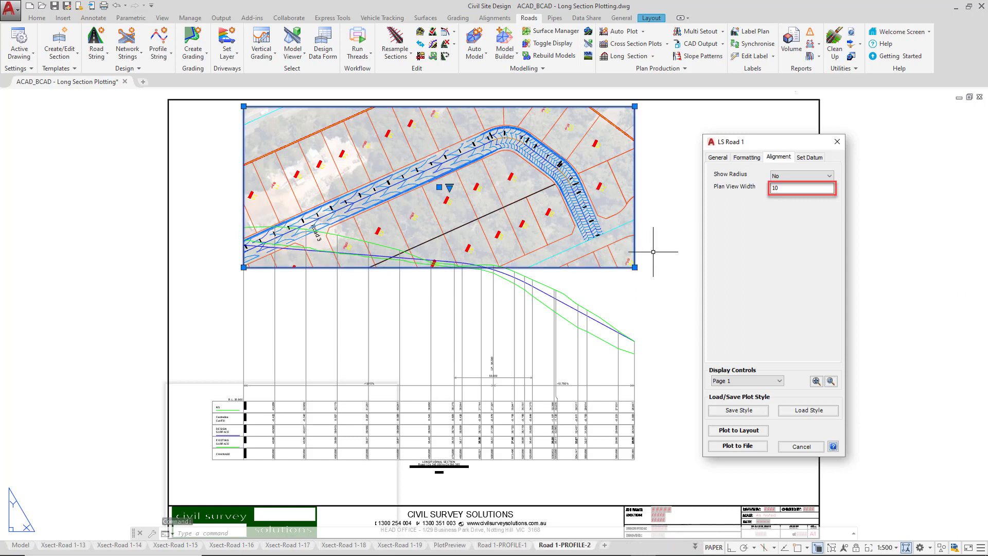
key("Escape")
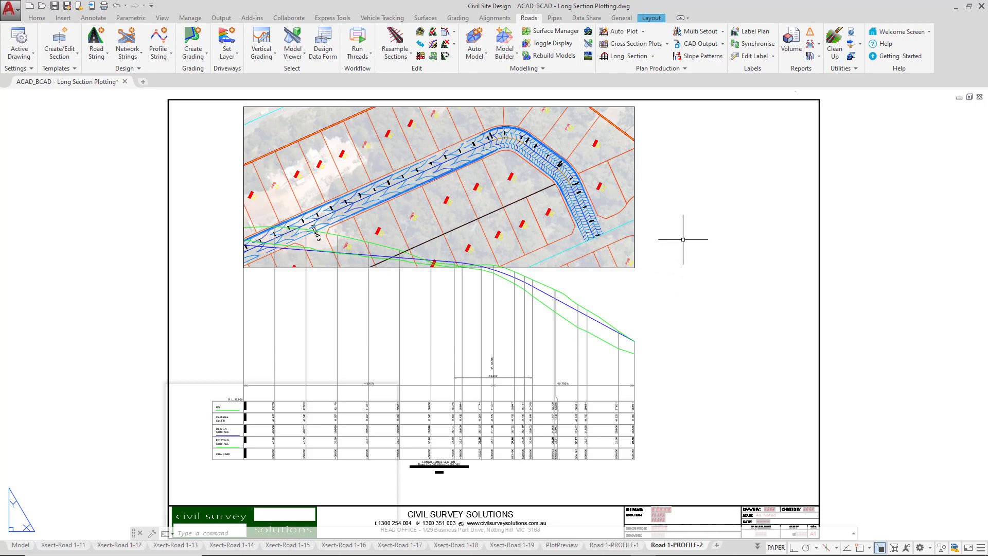
Open the plot layer list for the Long Section plot type with the Project Defaults scope.
left_click(653, 56)
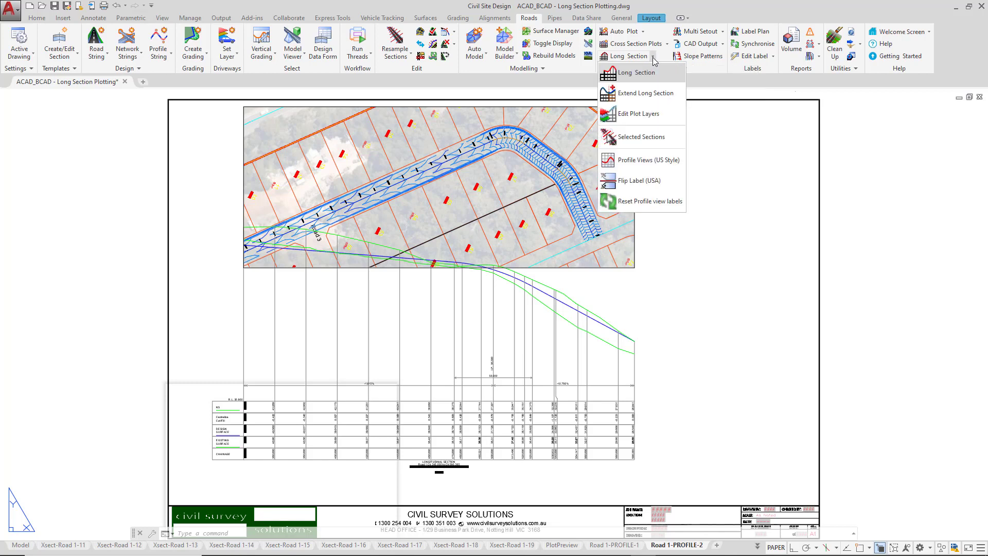
left_click(663, 114)
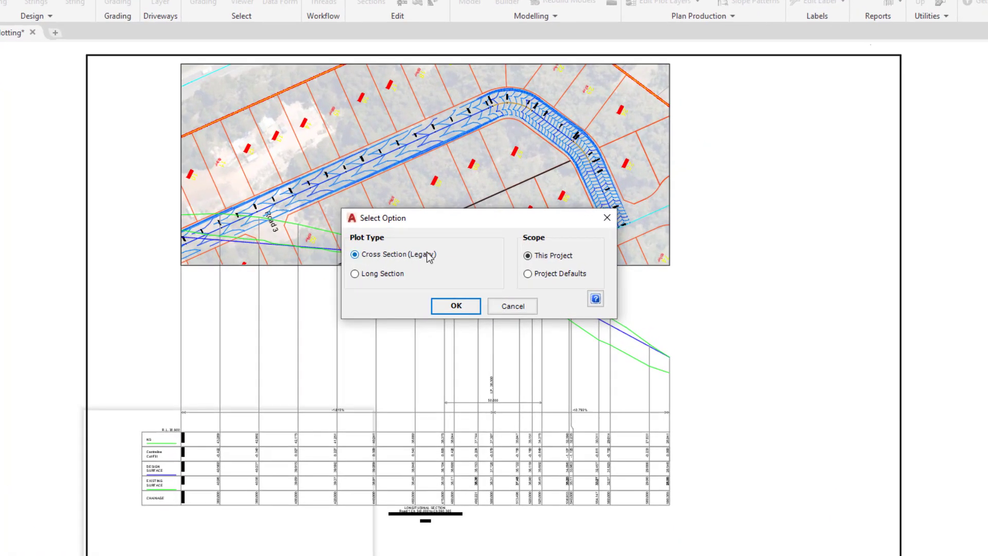
left_click(378, 278)
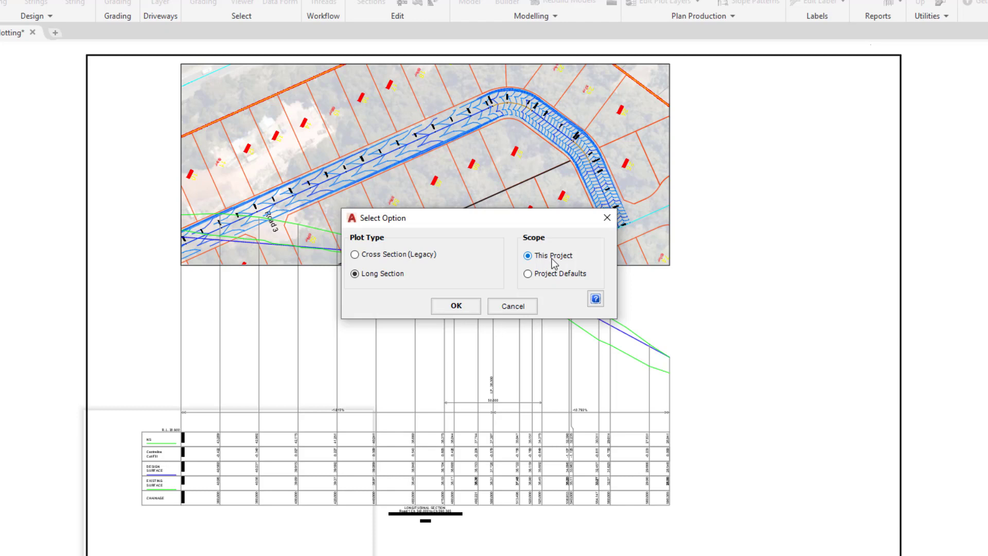
left_click(543, 276)
left_click(468, 306)
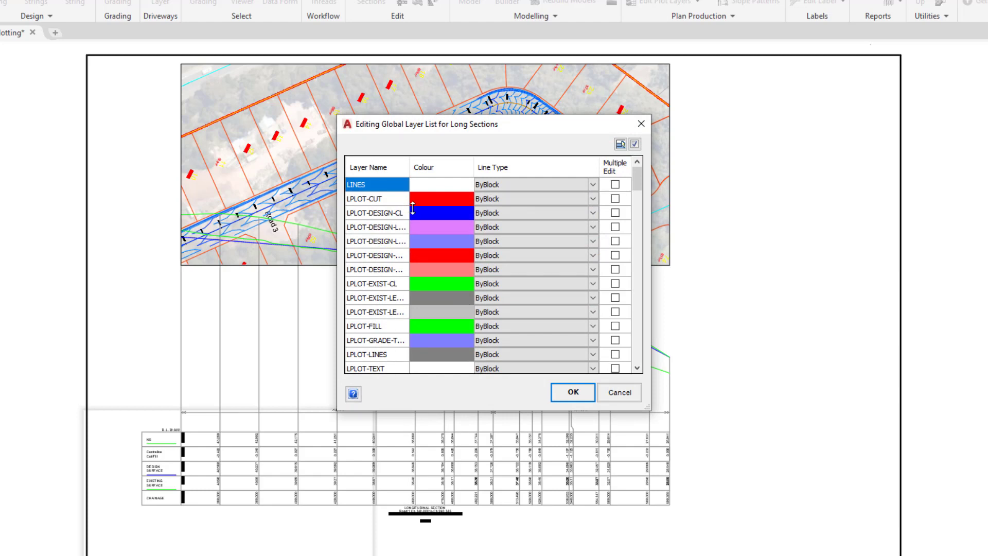
Widen the layer name column, review the long section layers' names, colours and line types, and accept the list.
left_click_drag(411, 165, 429, 165)
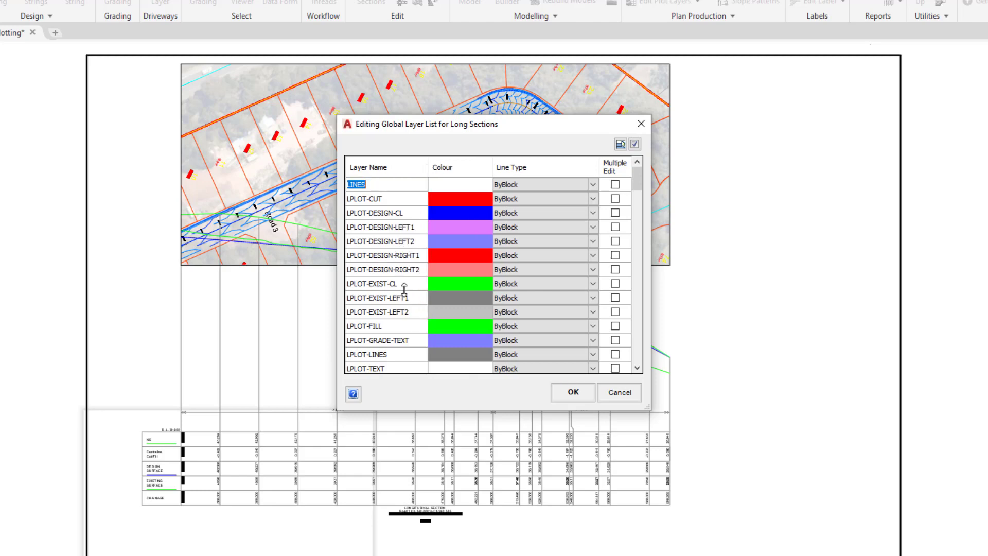
mouse_move(638, 180)
left_mouse_down()
mouse_move(644, 188)
mouse_move(645, 174)
left_mouse_up()
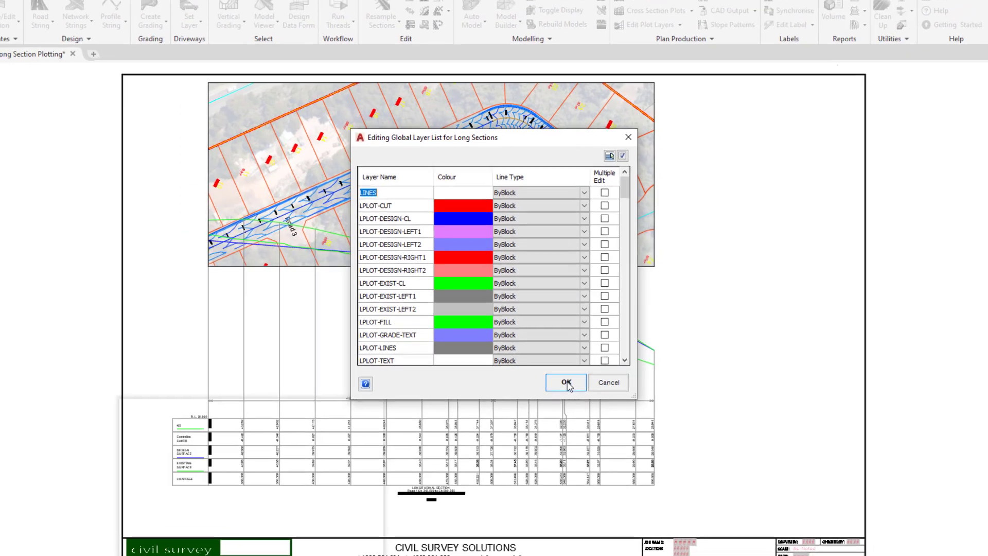
left_click(574, 396)
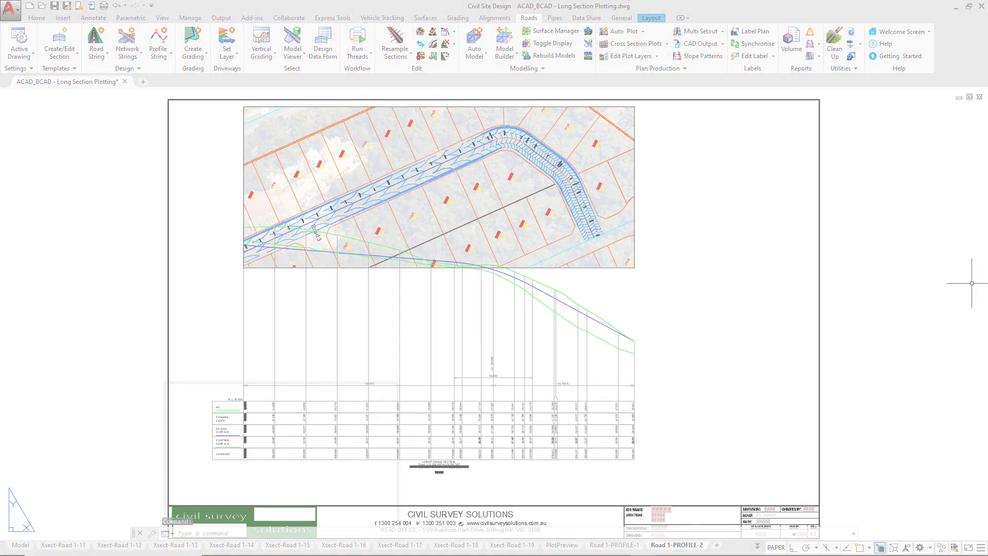